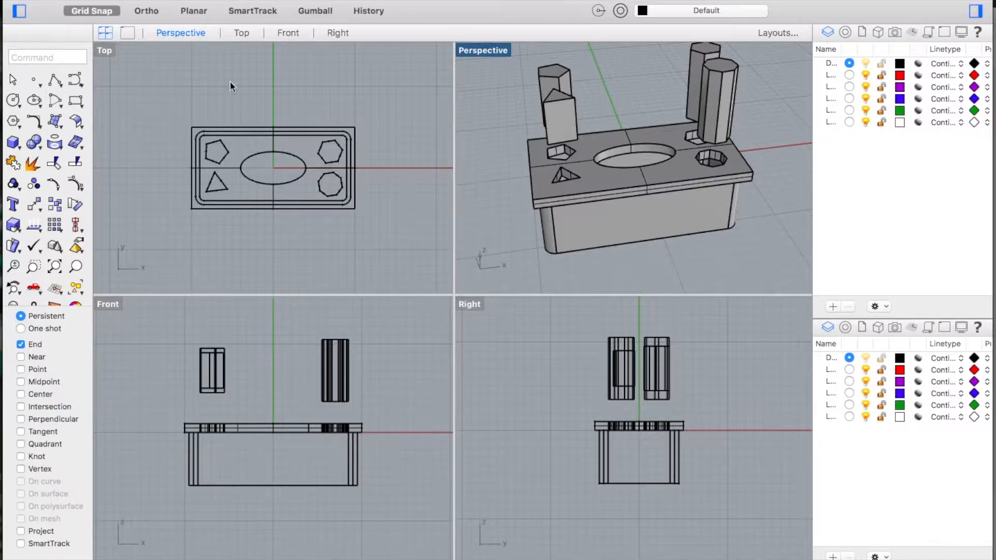
Open a blank starting model and maximize the Top viewport.
{"action": "left_click", "coordinate": [109, 1]}
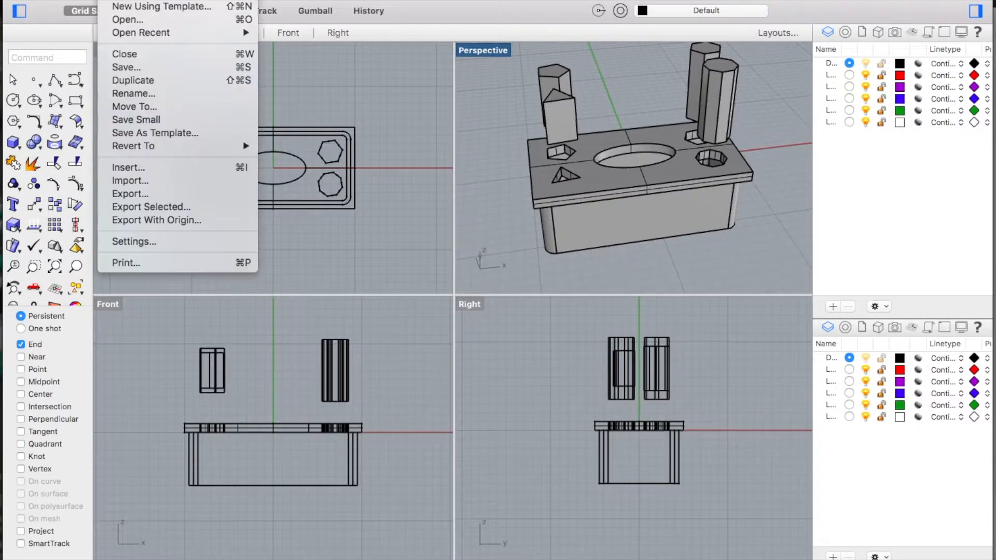
{"action": "left_click", "coordinate": [127, 21]}
{"action": "scroll", "coordinate": [639, 327], "scroll_direction": "down", "scroll_amount": 5}
{"action": "left_click", "coordinate": [677, 314]}
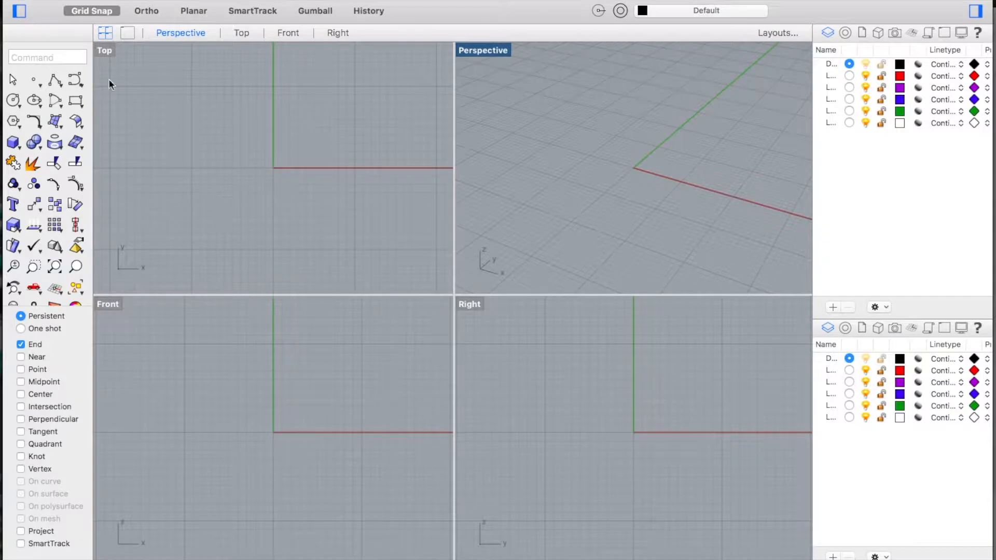
{"action": "double_click", "coordinate": [105, 53]}
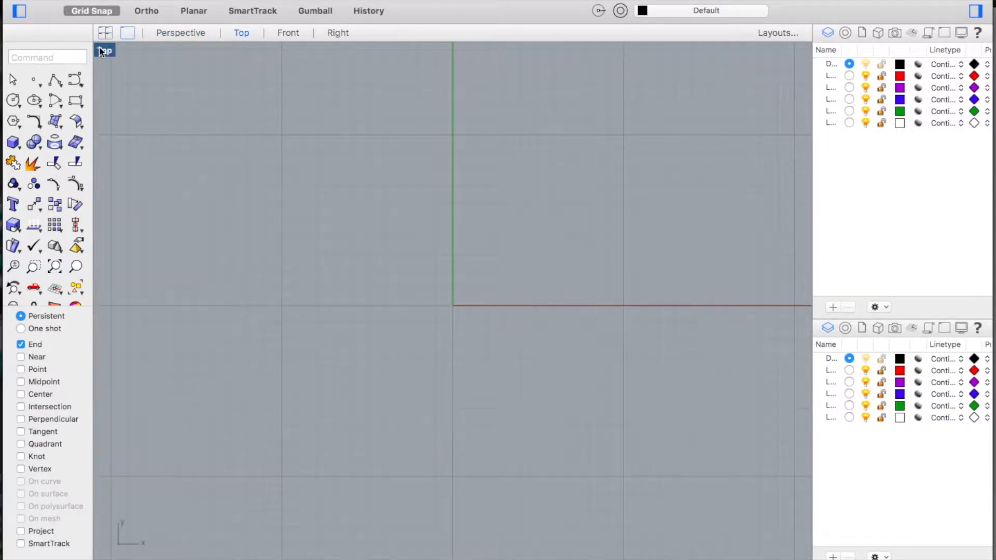
Draw a corner-to-corner rectangle with its first corner at -10,-5, a length of 20 and a width of 10.
{"action": "left_click", "coordinate": [209, 0]}
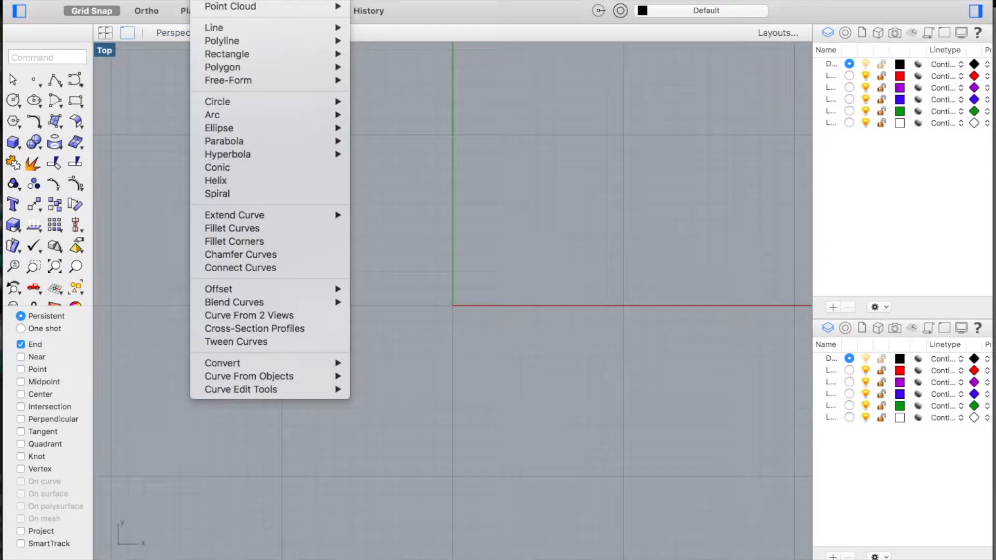
{"action": "mouse_move", "coordinate": [259, 54]}
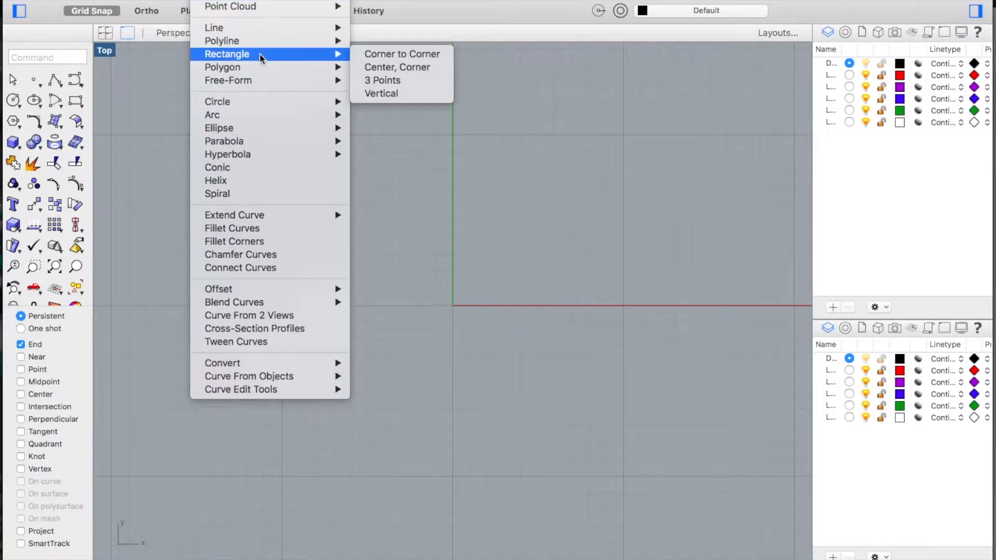
{"action": "left_click", "coordinate": [412, 55]}
{"action": "type", "text": "-10,5"}
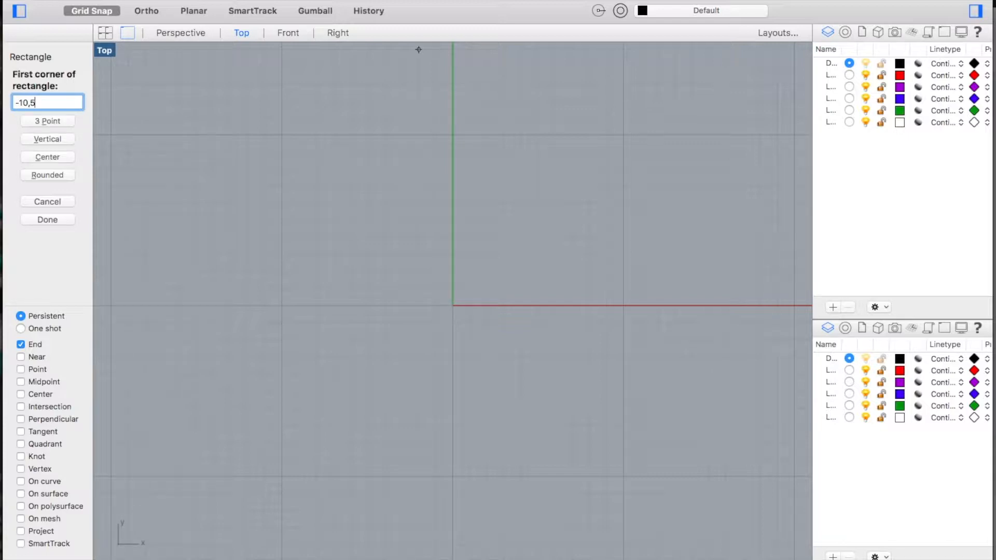
{"action": "key", "text": "BackSpace"}
{"action": "type", "text": "-5"}
{"action": "key", "text": "Return"}
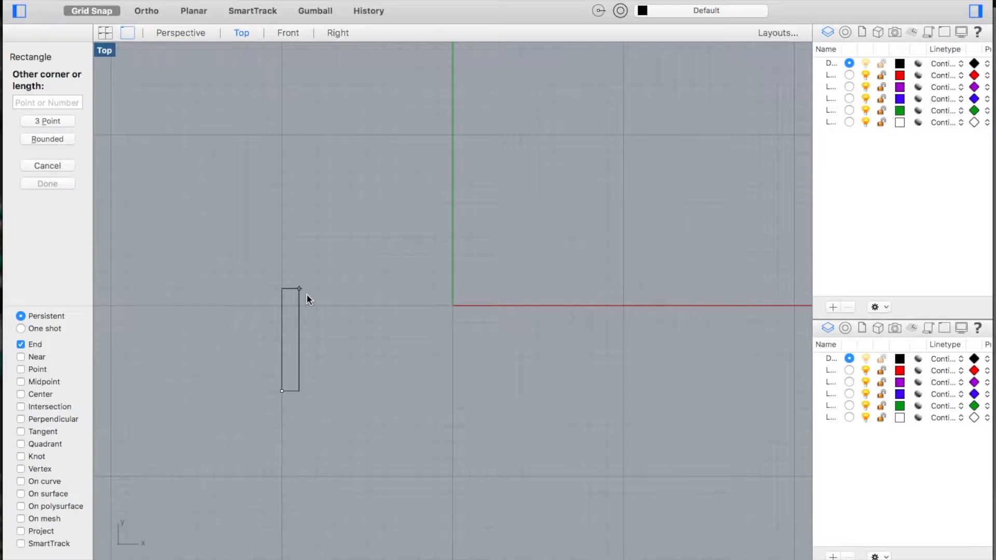
{"action": "type", "text": "20"}
{"action": "key", "text": "Return"}
{"action": "type", "text": "10"}
{"action": "key", "text": "Return"}
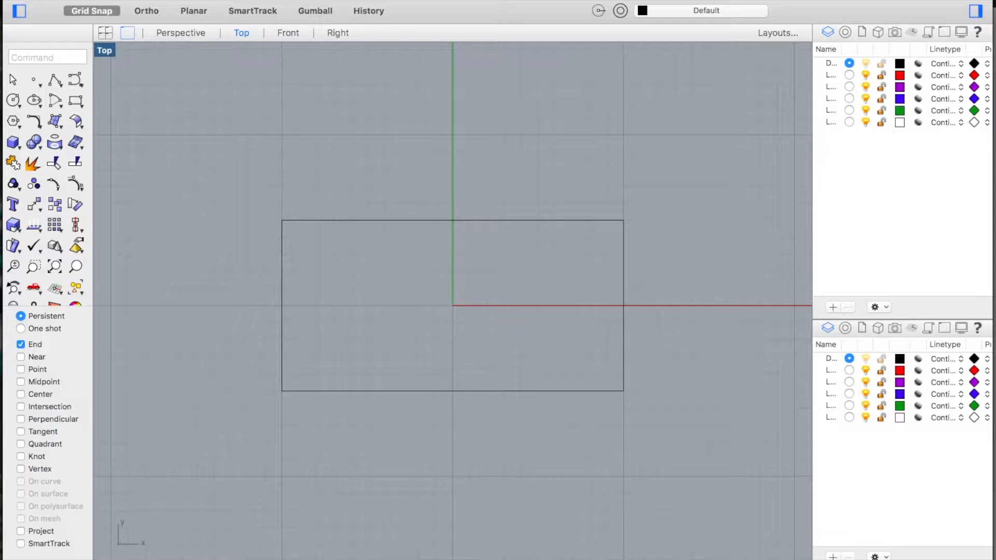
Draw a rounded rectangle centred at 0 with length 19, width 9 and corner radius 1.
{"action": "left_click", "coordinate": [298, 1]}
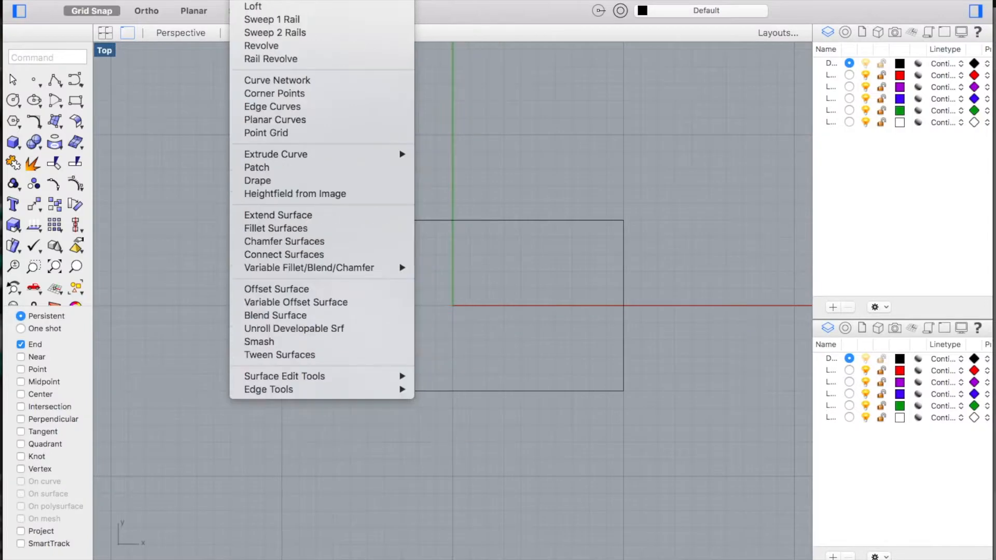
{"action": "mouse_move", "coordinate": [205, 2]}
{"action": "mouse_move", "coordinate": [269, 54]}
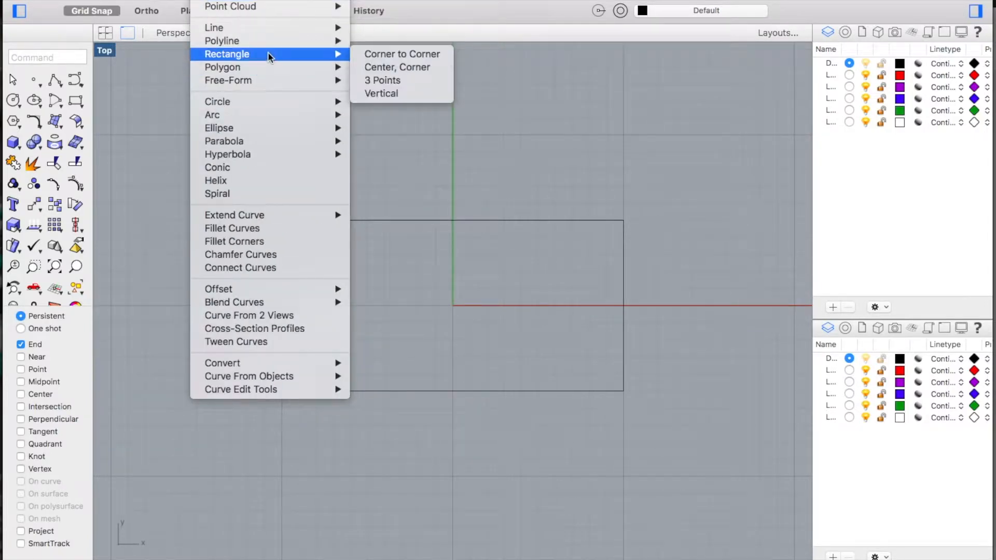
{"action": "left_click", "coordinate": [379, 71]}
{"action": "type", "text": "0"}
{"action": "key", "text": "Return"}
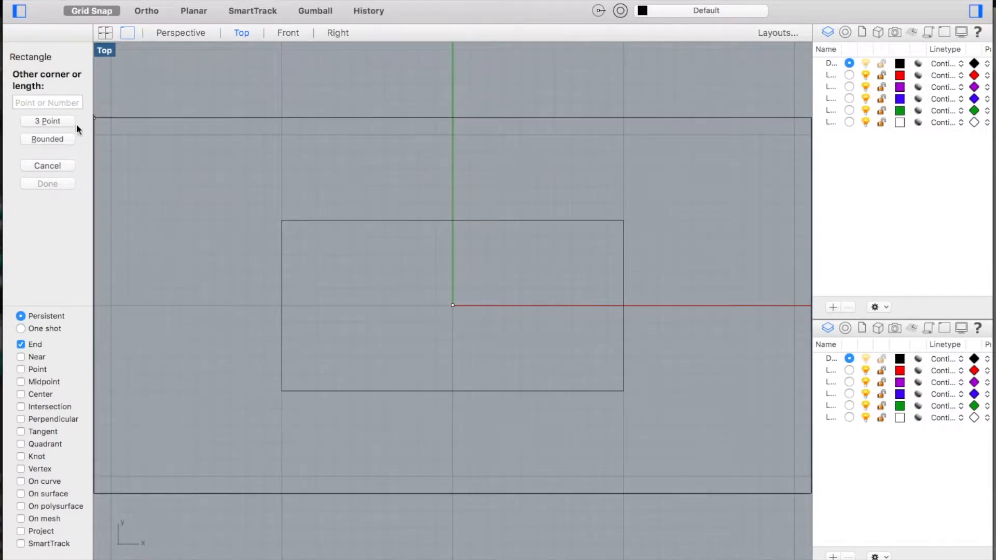
{"action": "left_click", "coordinate": [48, 139]}
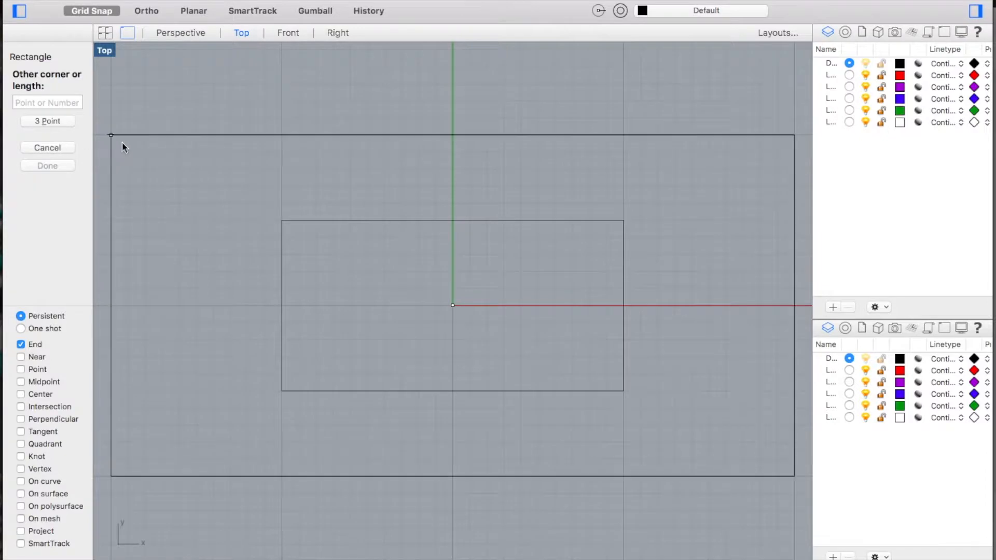
{"action": "type", "text": "19"}
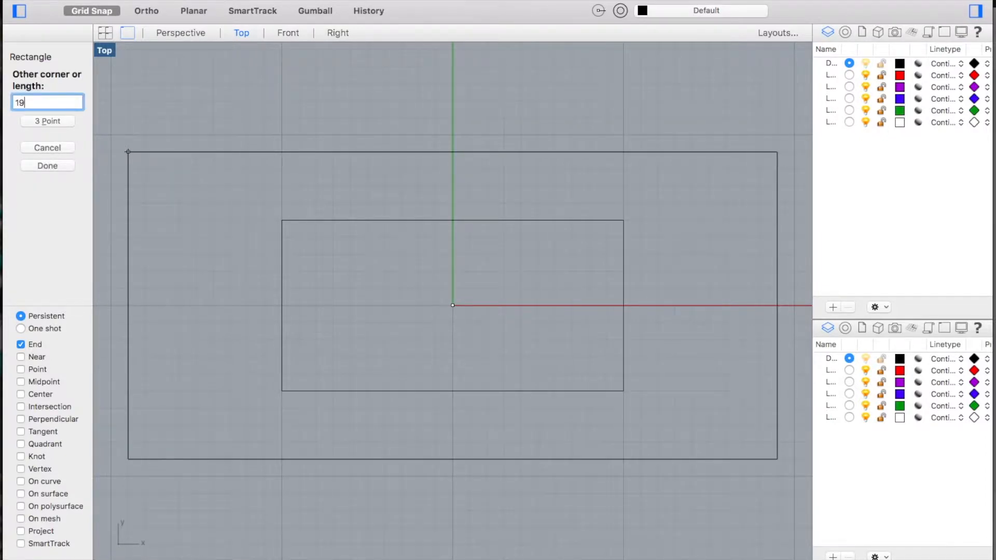
{"action": "key", "text": "Return"}
{"action": "type", "text": "9"}
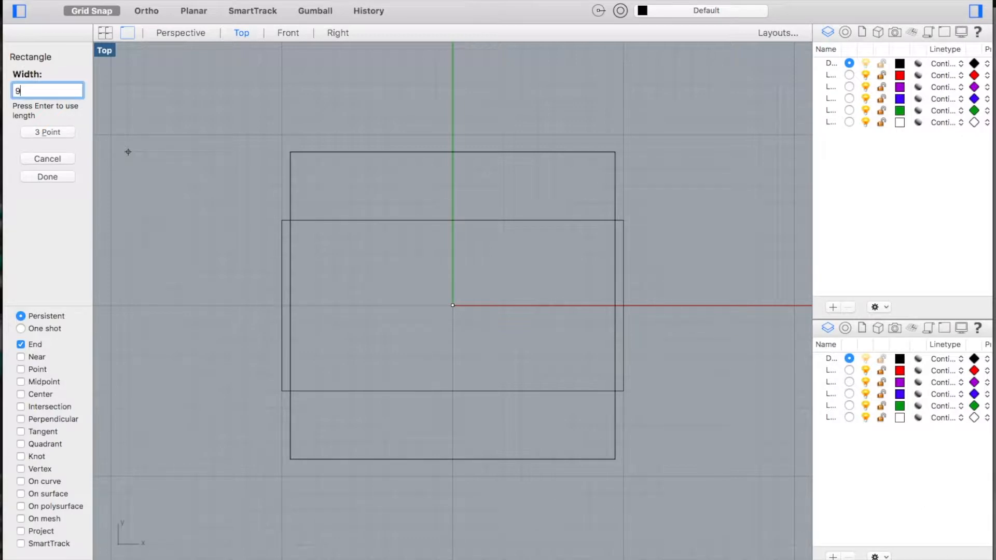
{"action": "key", "text": "Return"}
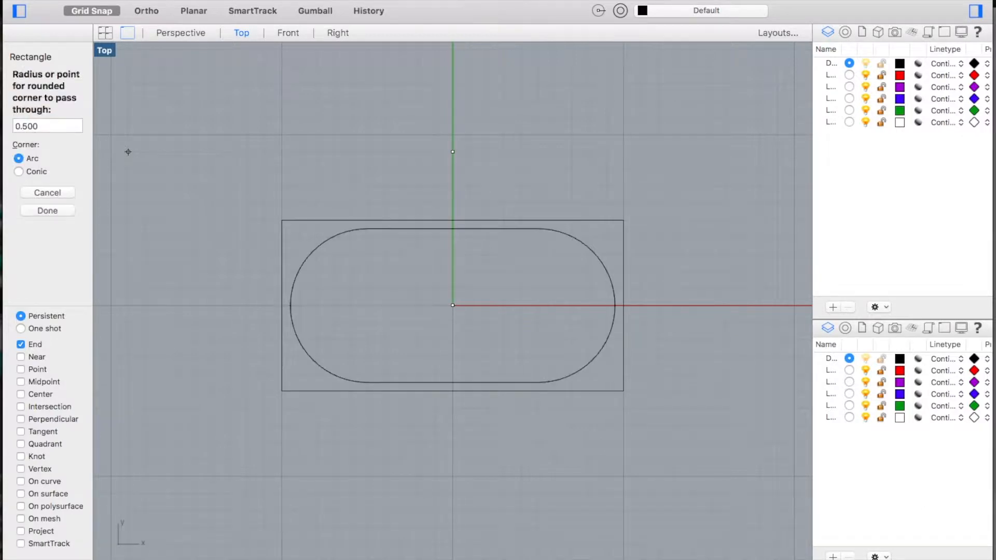
{"action": "type", "text": "1"}
{"action": "key", "text": "Return"}
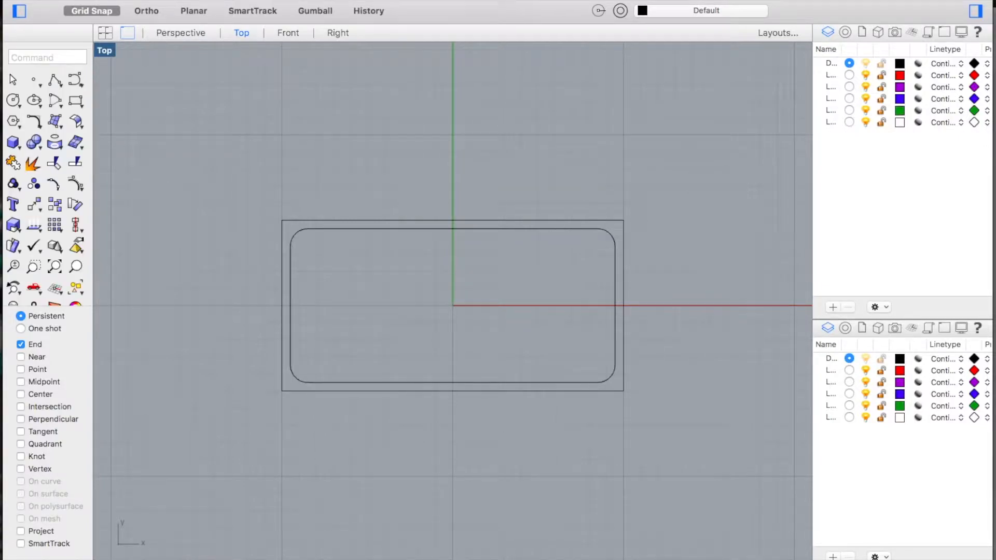
Following the Google Classroom instructions, draw a second rounded rectangle centred at the origin with length 18, width 8 and corner radius .5.
{"action": "key", "text": "super+Tab"}
{"action": "scroll", "coordinate": [260, 251], "scroll_direction": "down", "scroll_amount": 10}
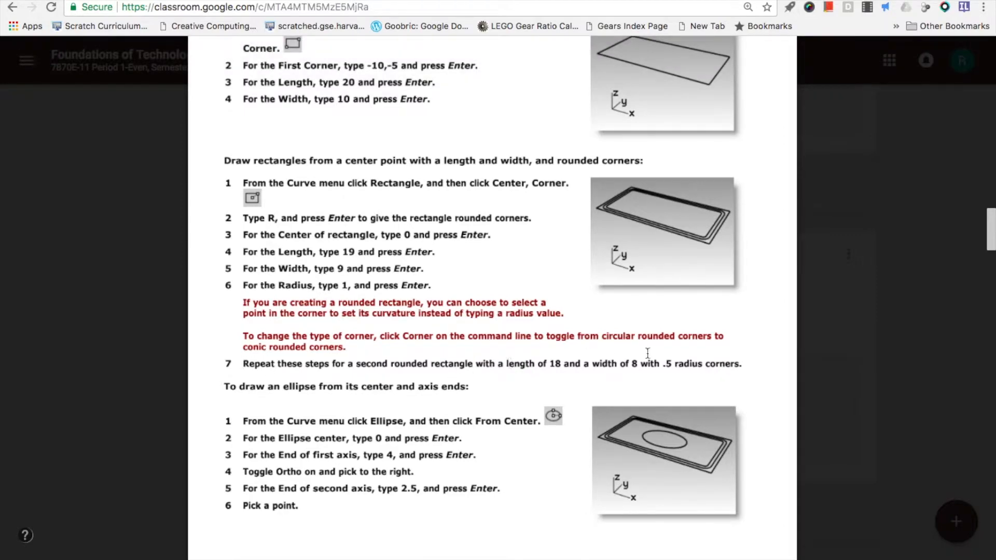
{"action": "key", "text": "super+Tab"}
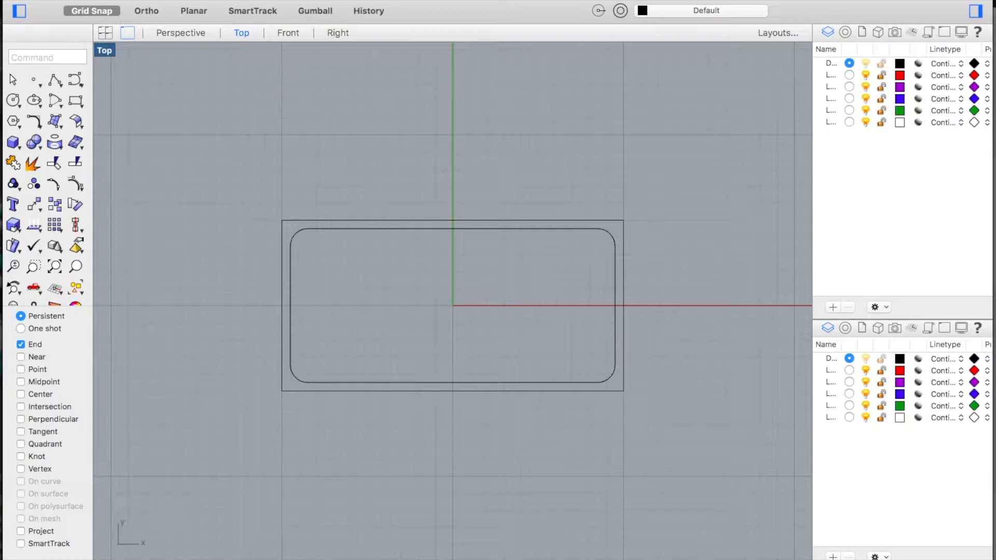
{"action": "left_click", "coordinate": [207, 0]}
{"action": "mouse_move", "coordinate": [280, 54]}
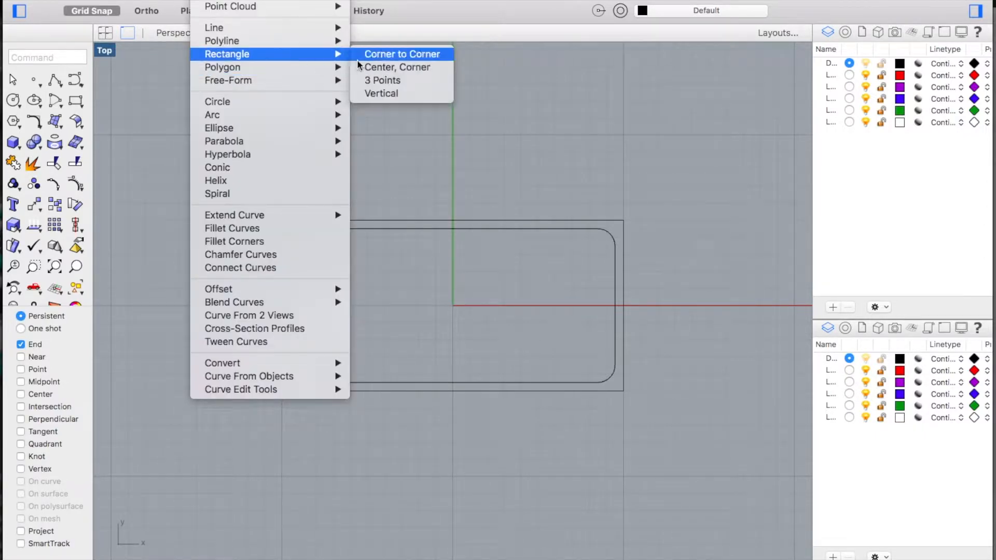
{"action": "left_click", "coordinate": [375, 67]}
{"action": "left_click", "coordinate": [452, 305]}
{"action": "left_click", "coordinate": [55, 143]}
{"action": "type", "text": "10"}
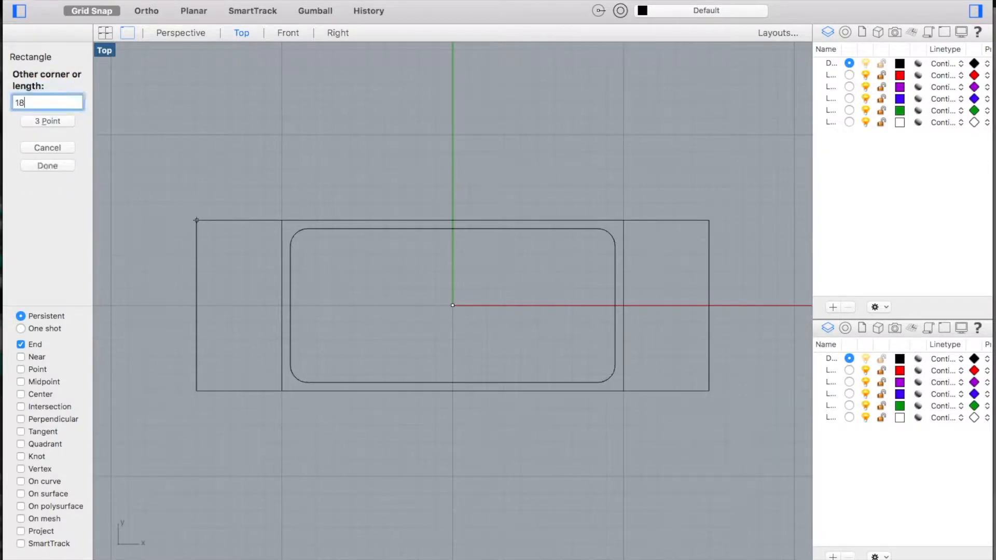
{"action": "key", "text": "Return"}
{"action": "type", "text": "5"}
{"action": "key", "text": "Return"}
{"action": "type", "text": ".25"}
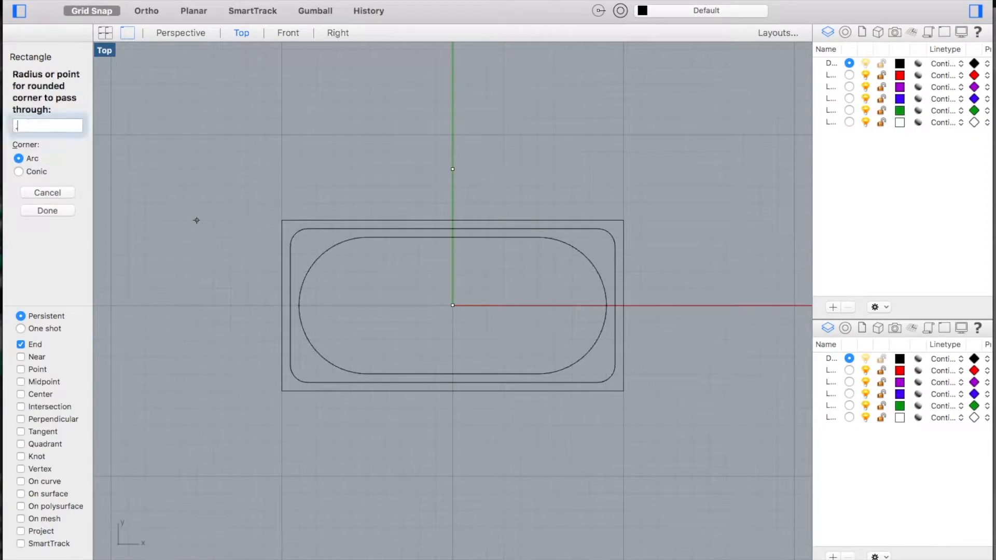
{"action": "key", "text": "Return"}
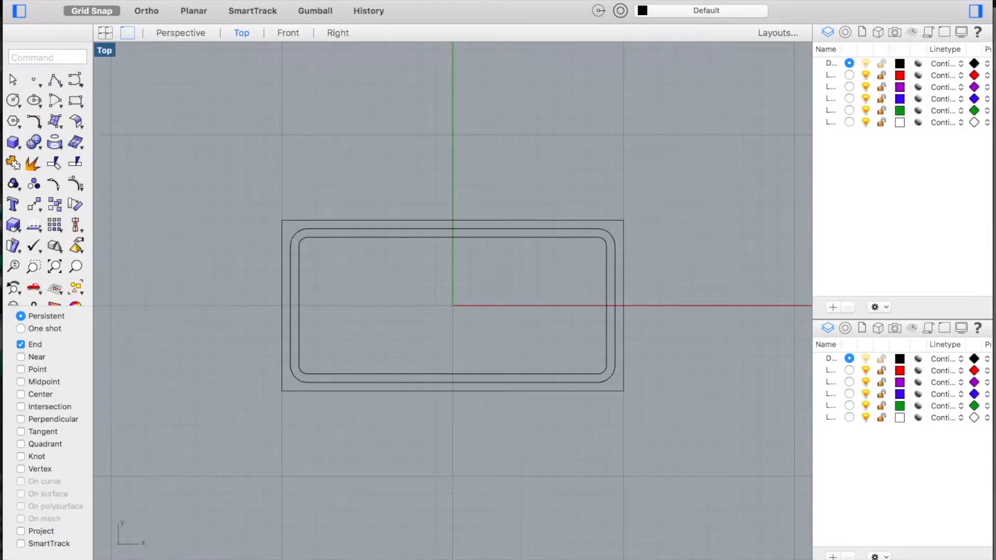
{"action": "left_click", "coordinate": [354, 220]}
{"action": "left_click", "coordinate": [344, 239]}
{"action": "left_click", "coordinate": [352, 280]}
Draw an ellipse from its center at 0, with the first axis reaching 4 along x and the second axis reaching 2.
{"action": "left_click", "coordinate": [207, 0]}
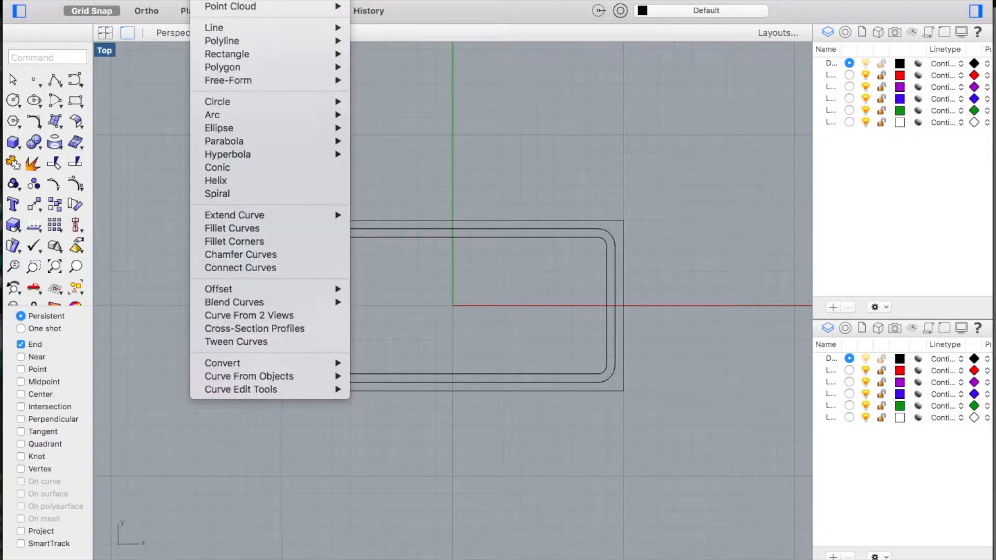
{"action": "mouse_move", "coordinate": [312, 132]}
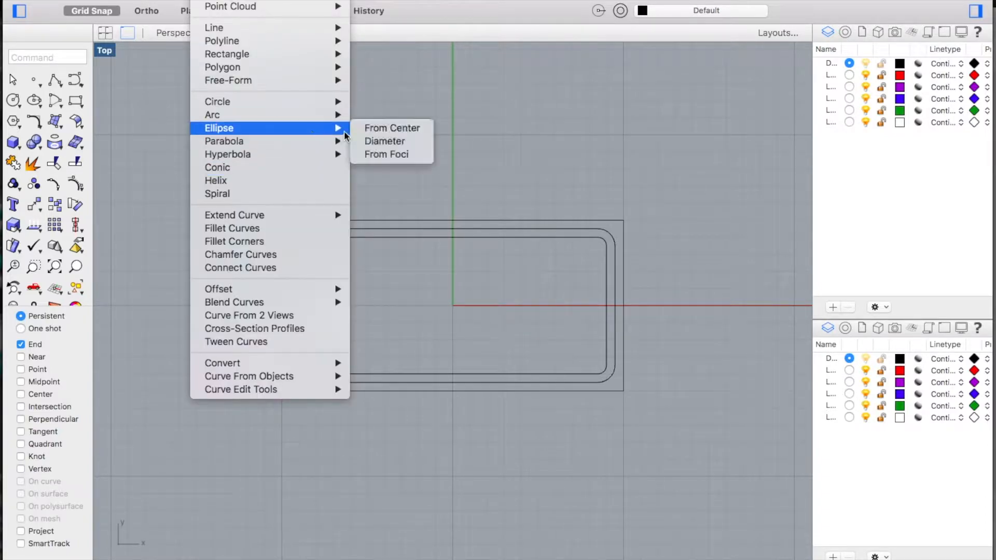
{"action": "left_click", "coordinate": [379, 130]}
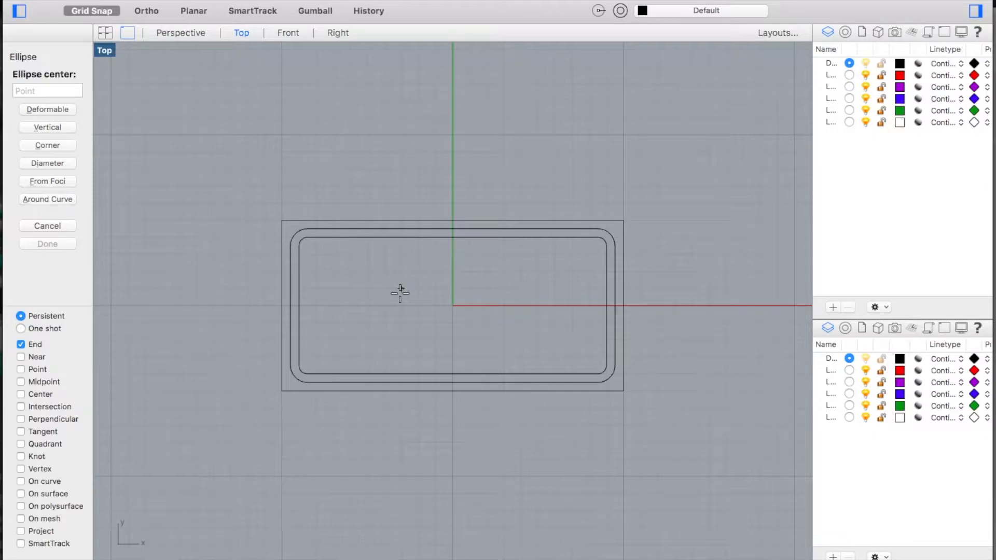
{"action": "type", "text": "0"}
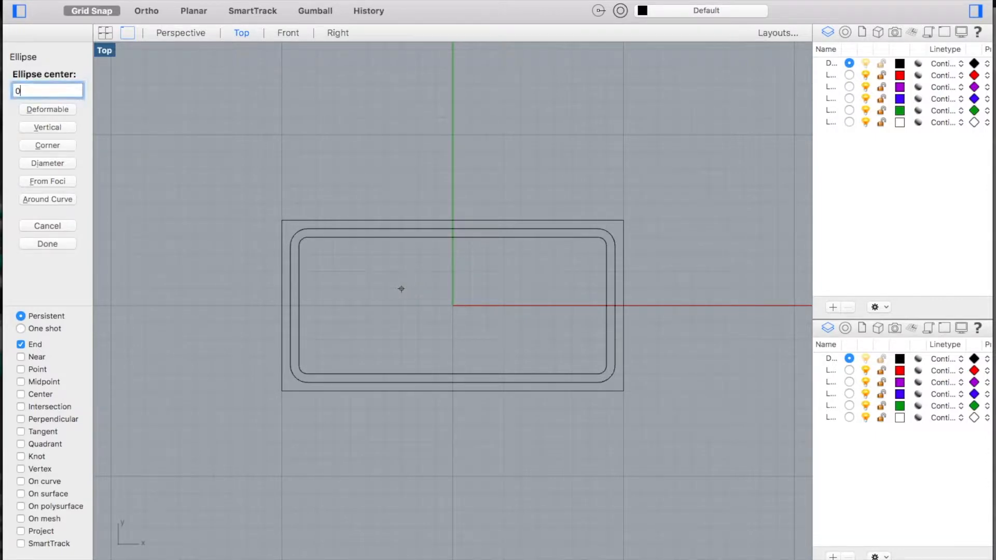
{"action": "key", "text": "Return"}
{"action": "key", "text": "ctrl+Right"}
{"action": "scroll", "coordinate": [399, 294], "scroll_direction": "down", "scroll_amount": 3}
{"action": "key", "text": "ctrl+Left"}
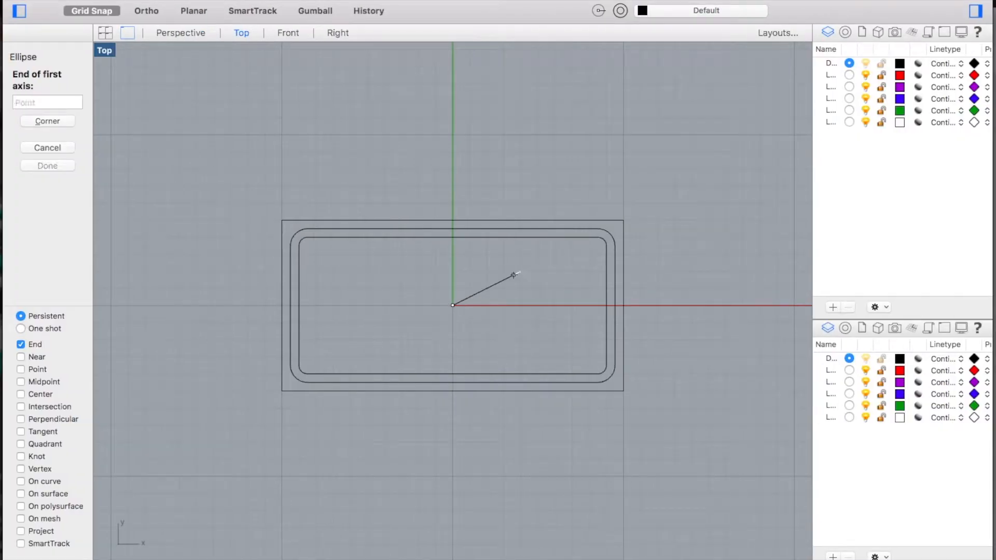
{"action": "left_click", "coordinate": [550, 306]}
{"action": "type", "text": "2"}
{"action": "key", "text": "Return"}
{"action": "left_click", "coordinate": [531, 331]}
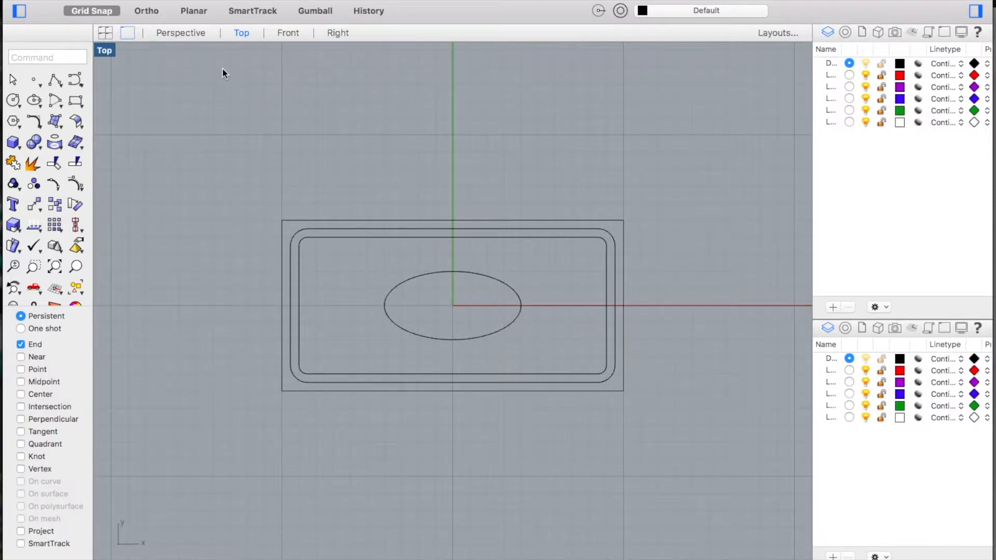
Following the Google Classroom instructions, draw a 3-sided polygon in Rhino centred at -7,-2 with radius 1.5 and pick its orientation.
{"action": "key", "text": "ctrl+Right"}
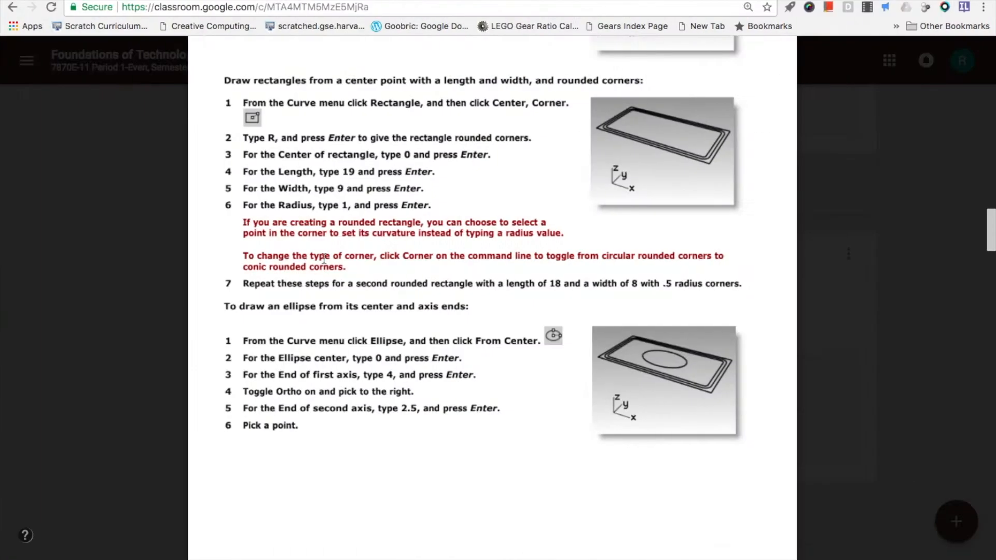
{"action": "scroll", "coordinate": [338, 363], "scroll_direction": "down", "scroll_amount": 10}
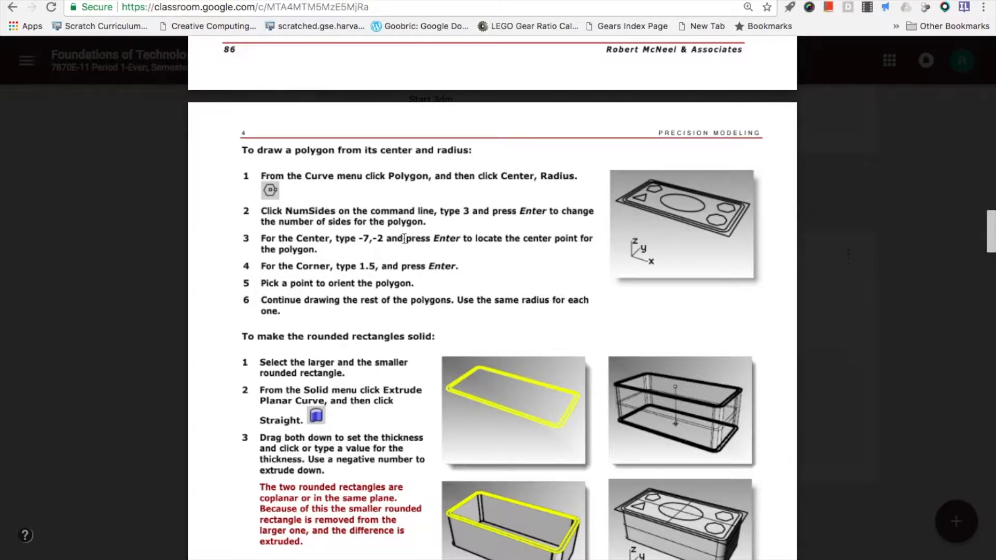
{"action": "key", "text": "ctrl+Left"}
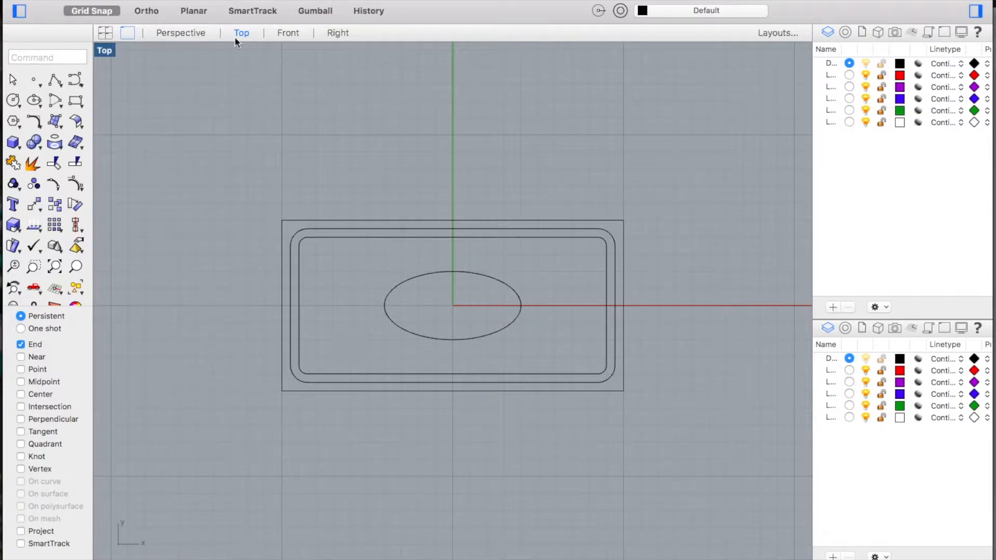
{"action": "left_click", "coordinate": [205, 0]}
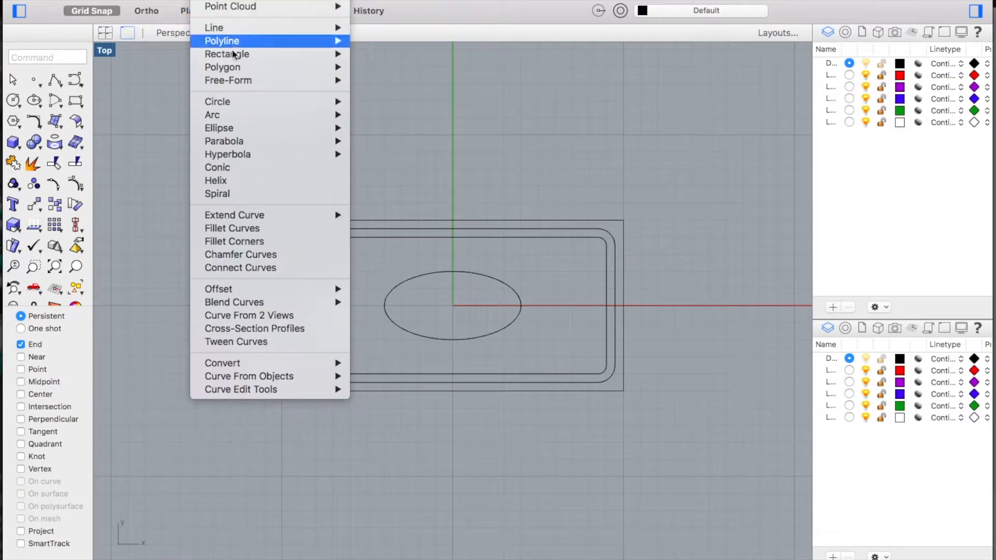
{"action": "mouse_move", "coordinate": [252, 66]}
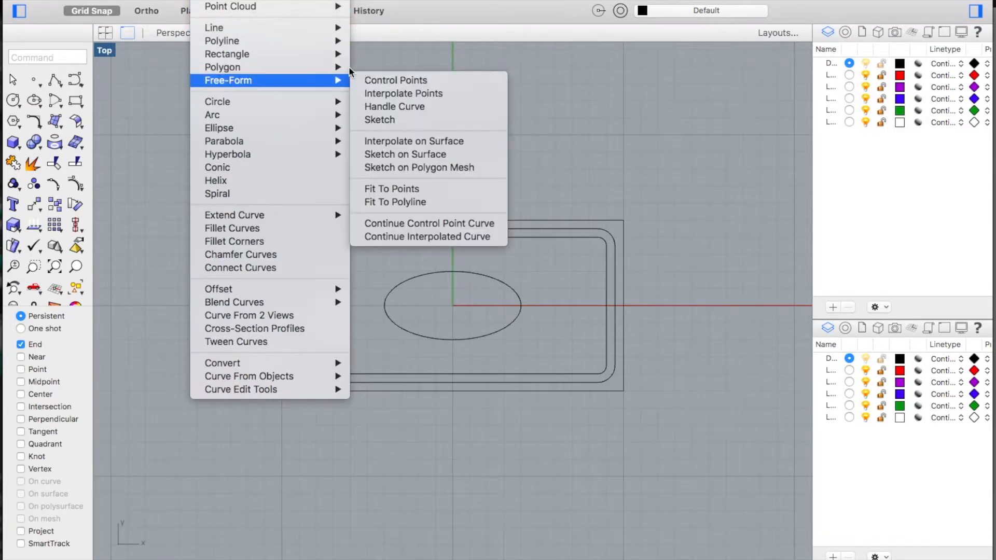
{"action": "left_click", "coordinate": [380, 68]}
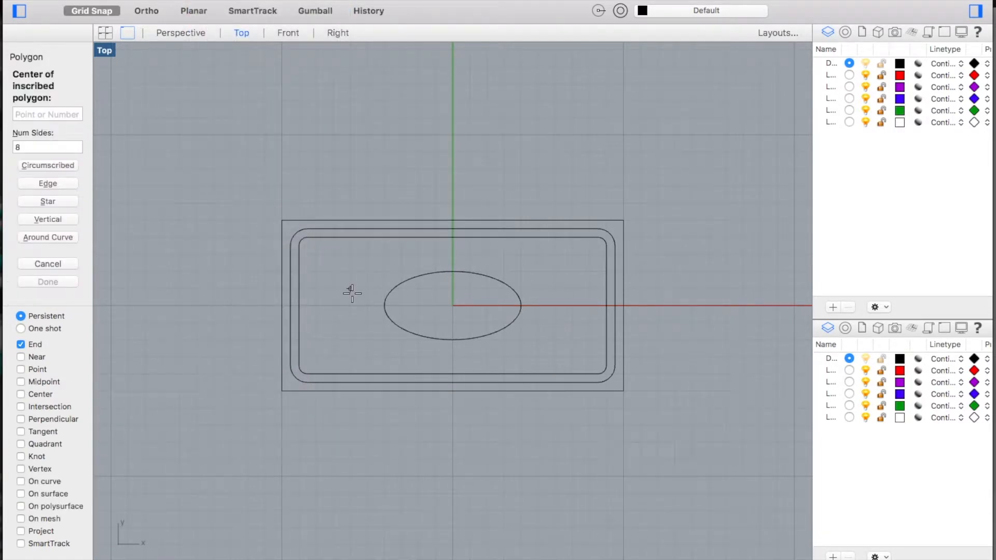
{"action": "type", "text": "-7,"}
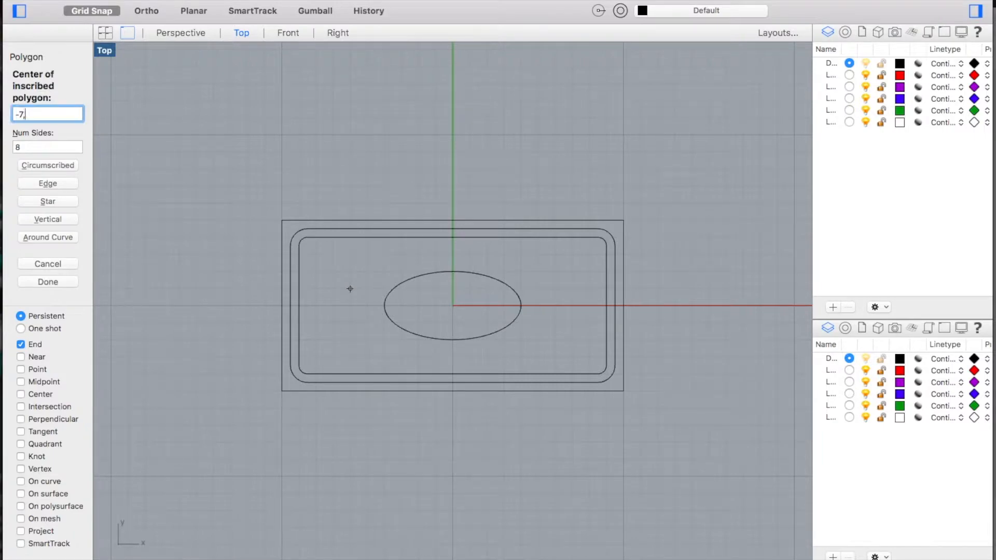
{"action": "type", "text": "-2"}
{"action": "key", "text": "Return"}
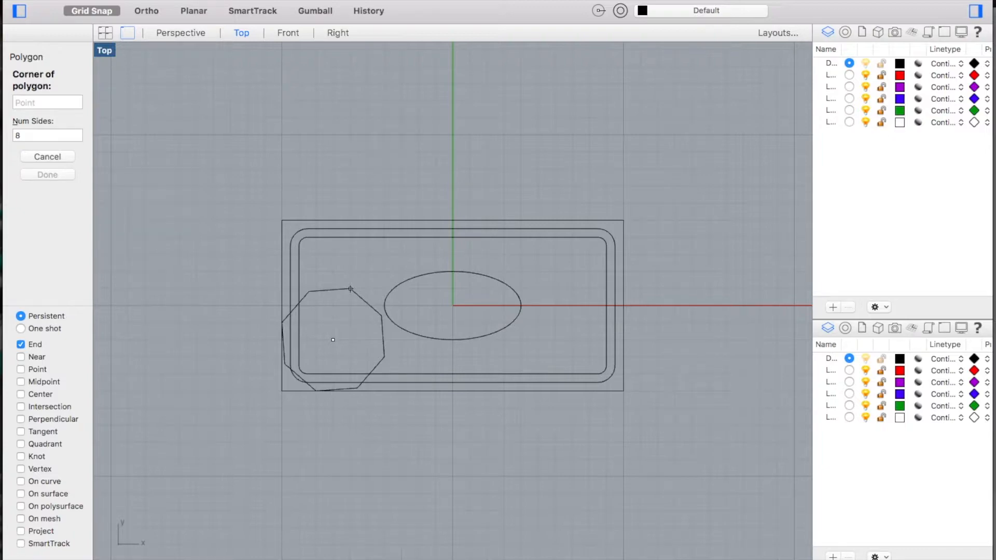
{"action": "left_click", "coordinate": [33, 133]}
{"action": "key", "text": "BackSpace"}
{"action": "type", "text": "3"}
{"action": "key", "text": "Return"}
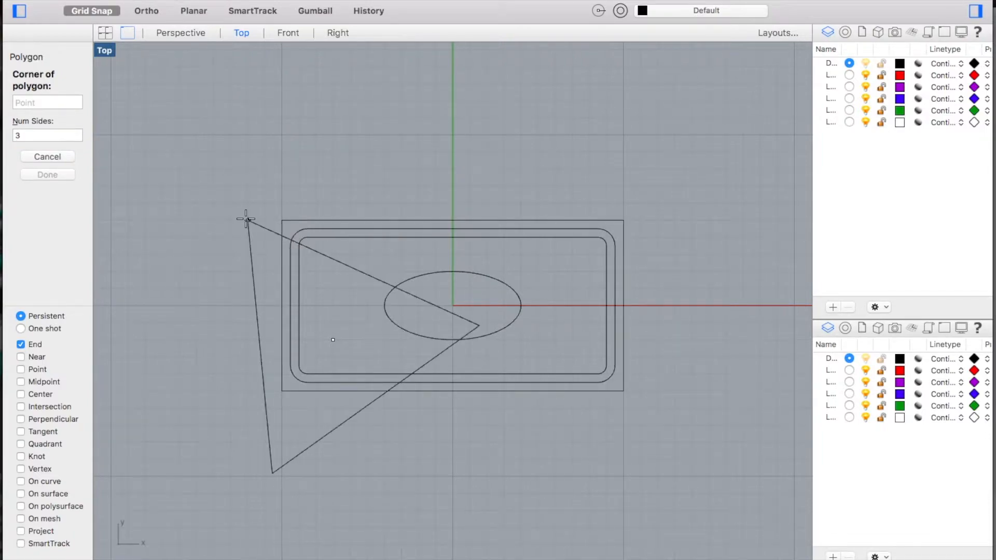
{"action": "type", "text": "1.5"}
{"action": "key", "text": "Return"}
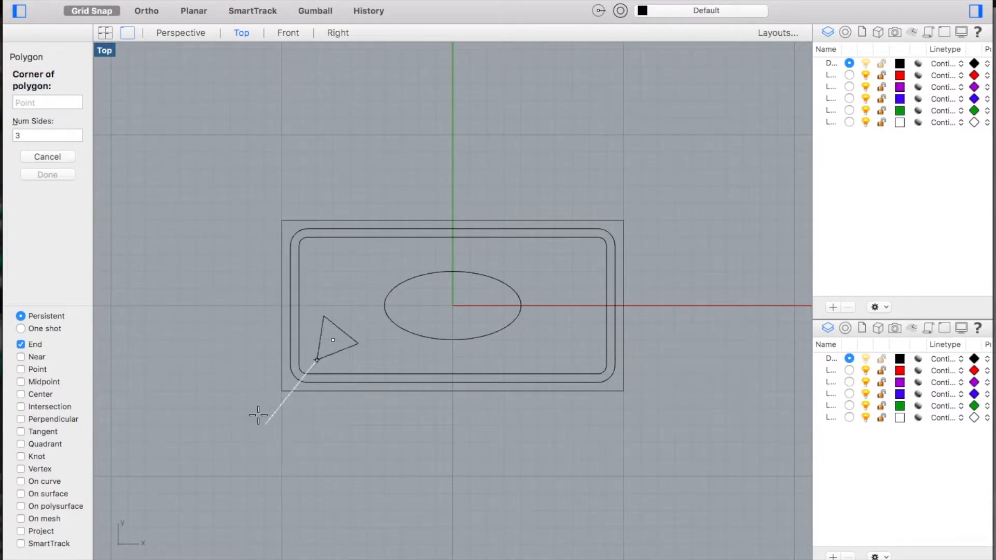
{"action": "left_click", "coordinate": [404, 447]}
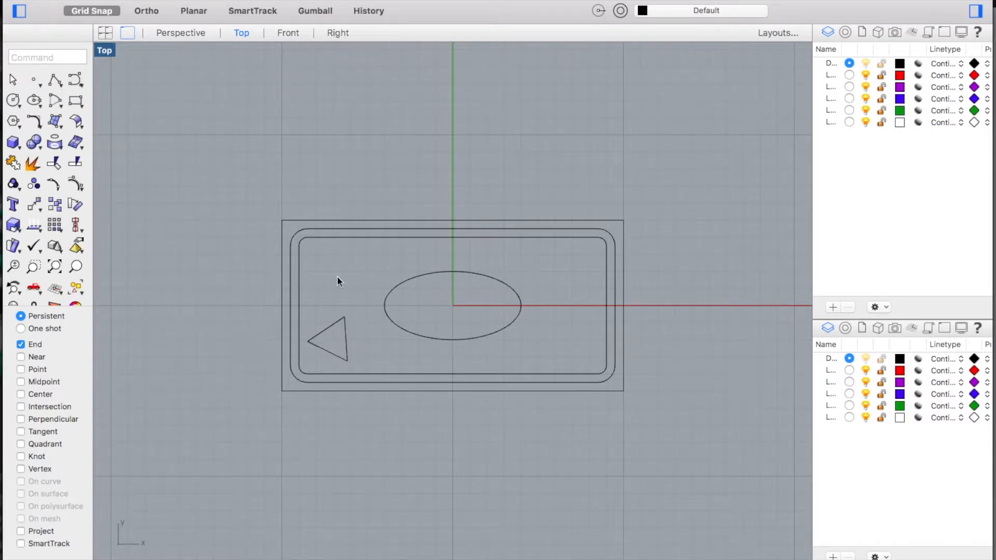
Draw a 5-sided polygon centred at -7,2 with radius 1.5 and pick its orientation.
{"action": "left_click", "coordinate": [13, 122]}
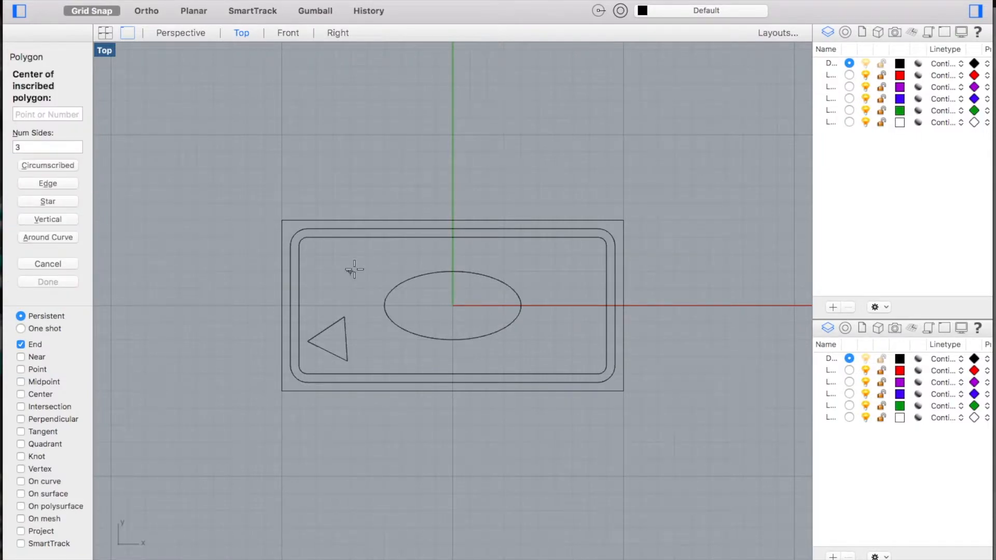
{"action": "type", "text": "-7,"}
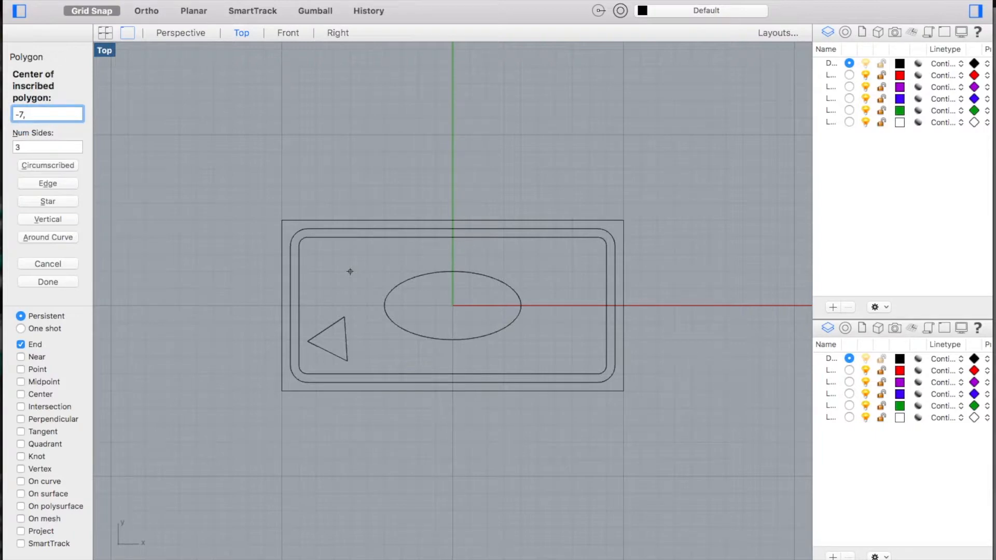
{"action": "type", "text": "2"}
{"action": "key", "text": "Return"}
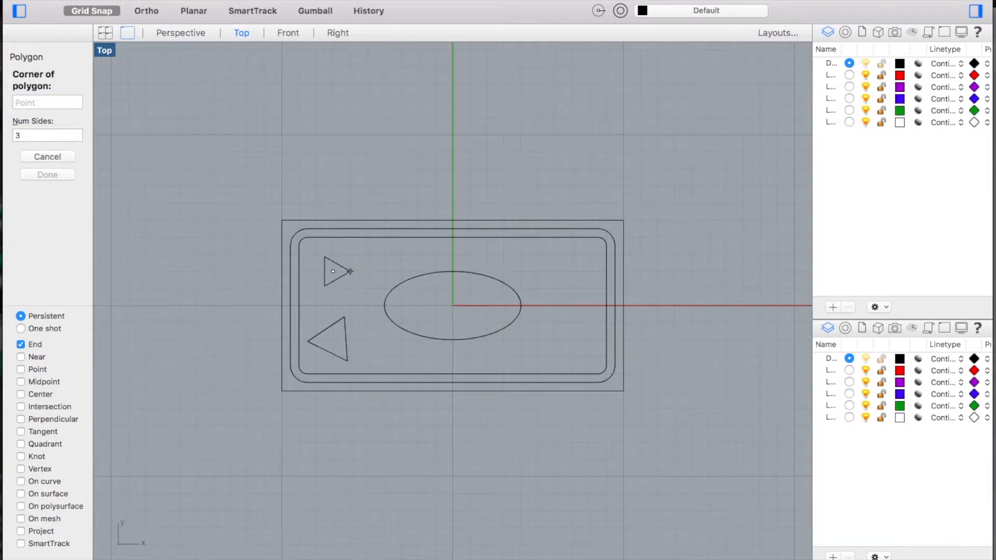
{"action": "left_click", "coordinate": [50, 136]}
{"action": "type", "text": "5"}
{"action": "key", "text": "Return"}
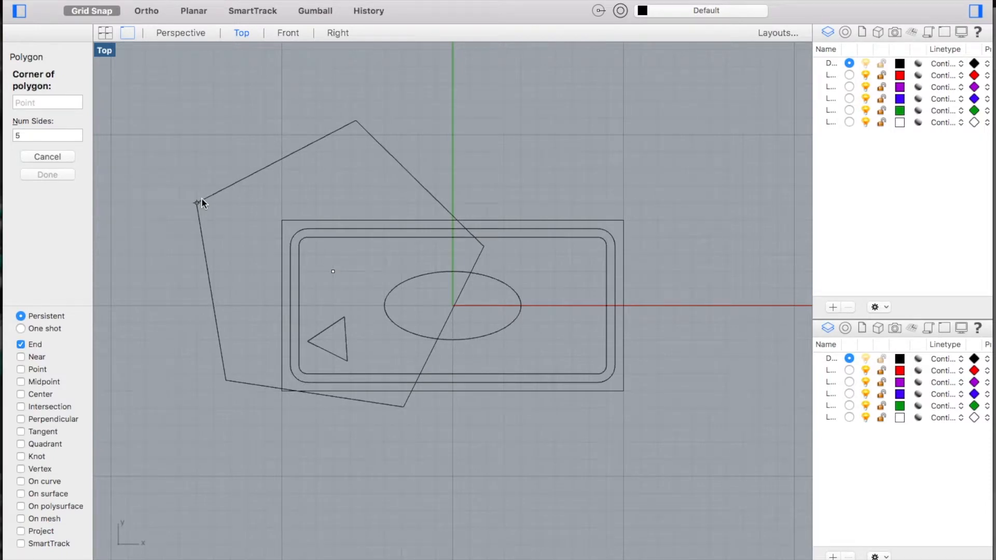
{"action": "type", "text": "1.5"}
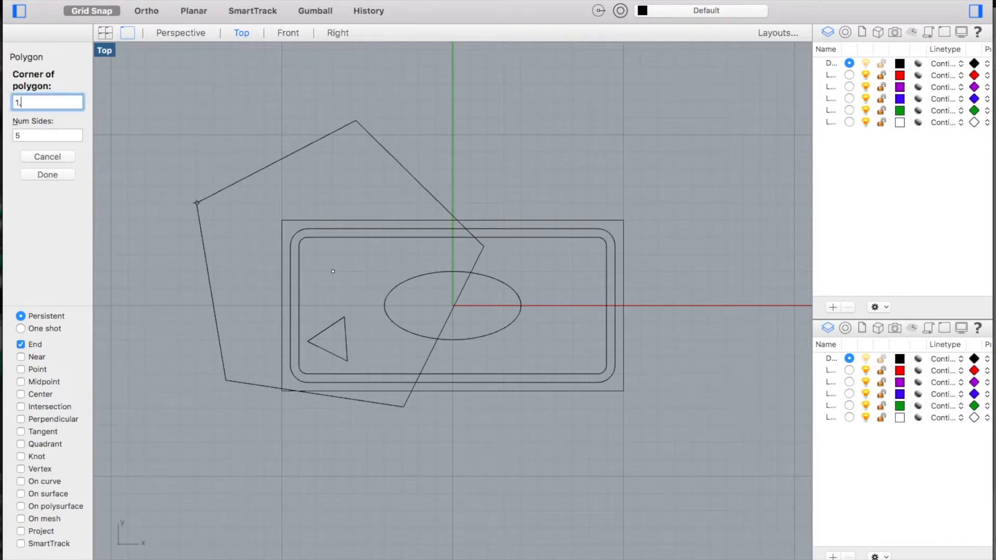
{"action": "key", "text": "Return"}
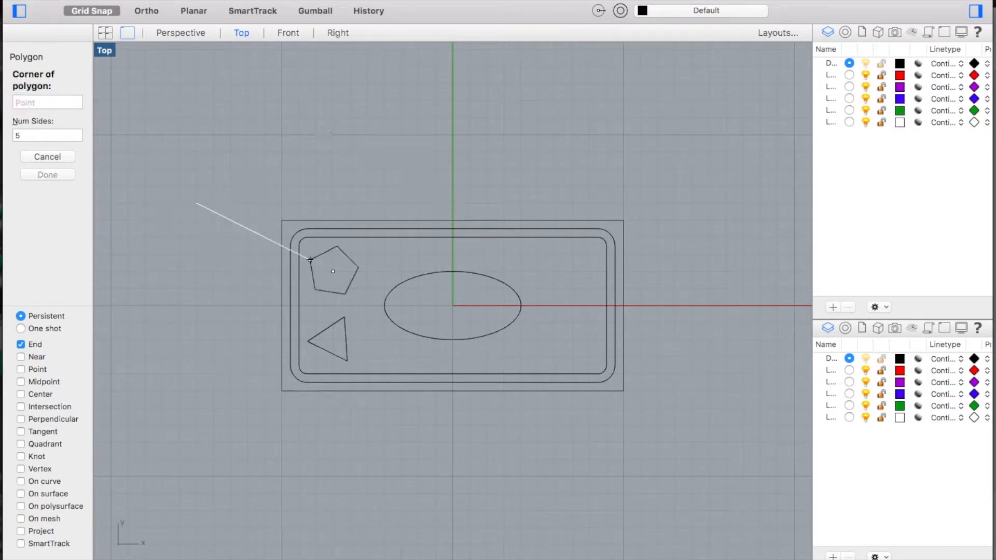
{"action": "left_click", "coordinate": [201, 197]}
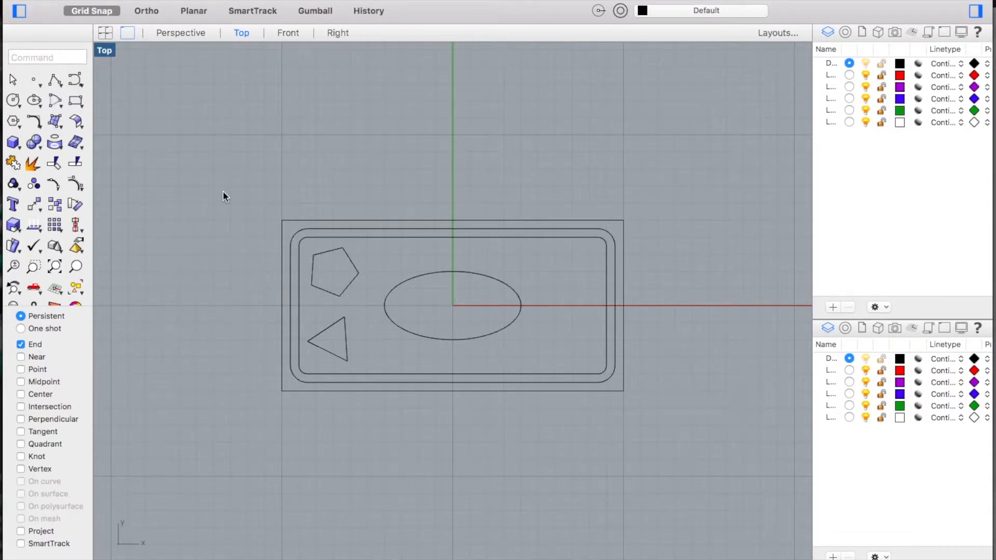
Draw a 6-sided polygon centred at 7,2 with radius 1.5.
{"action": "left_click", "coordinate": [20, 121]}
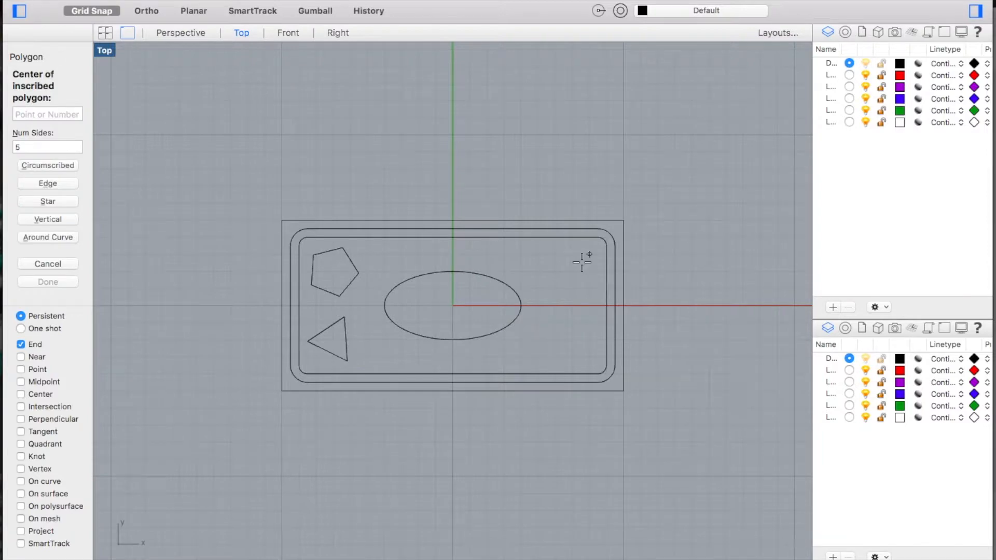
{"action": "type", "text": "7,2"}
{"action": "key", "text": "Return"}
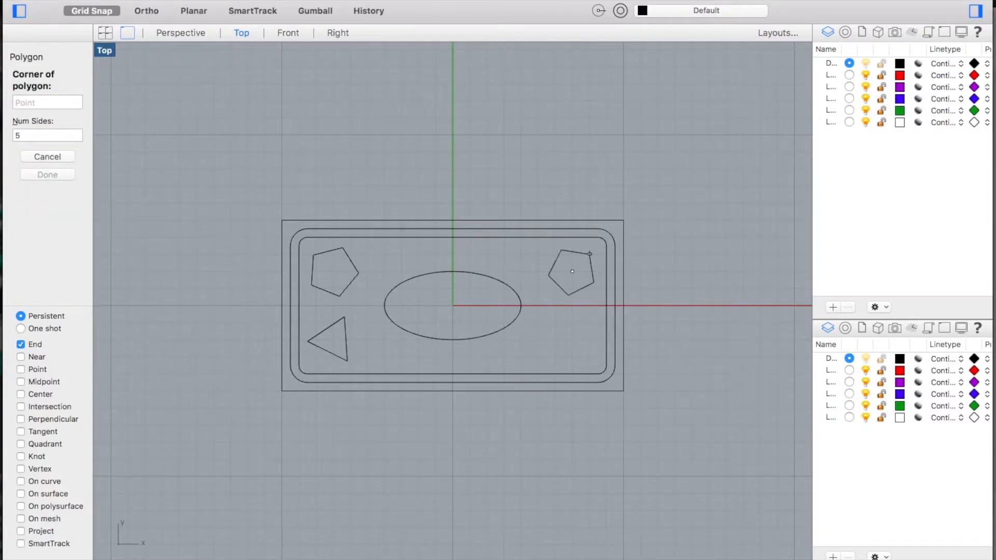
{"action": "double_click", "coordinate": [31, 135]}
{"action": "type", "text": "6"}
{"action": "key", "text": "Return"}
{"action": "type", "text": "1.5"}
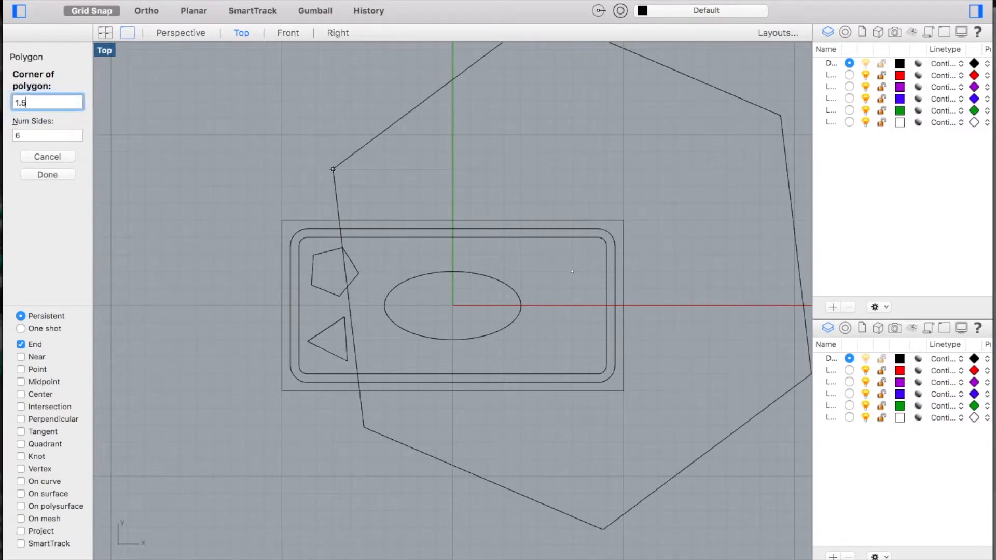
{"action": "key", "text": "Return"}
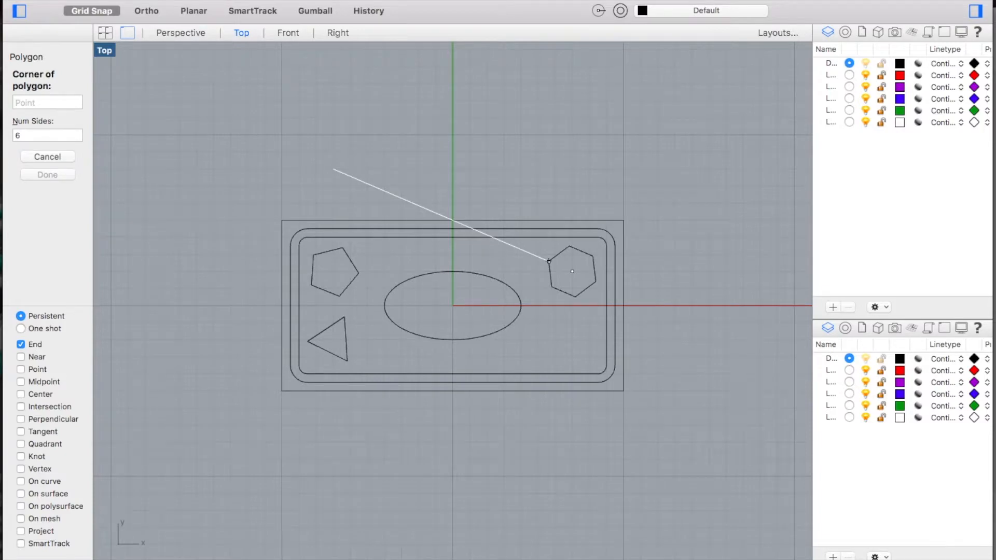
{"action": "key", "text": "Escape"}
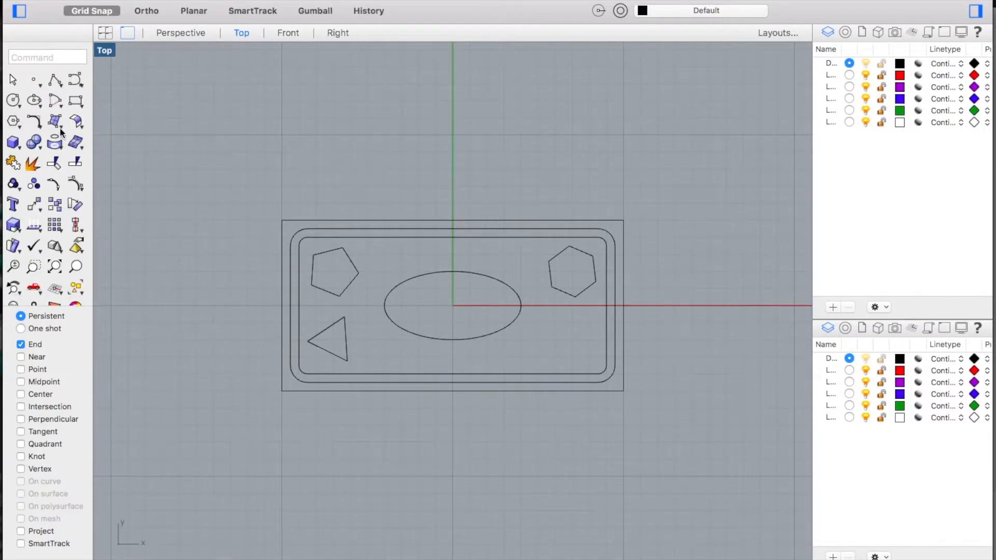
Draw an 8-sided polygon centred at 7,-2 with radius 1.5 and pick its orientation.
{"action": "left_click", "coordinate": [13, 122]}
{"action": "left_click", "coordinate": [40, 147]}
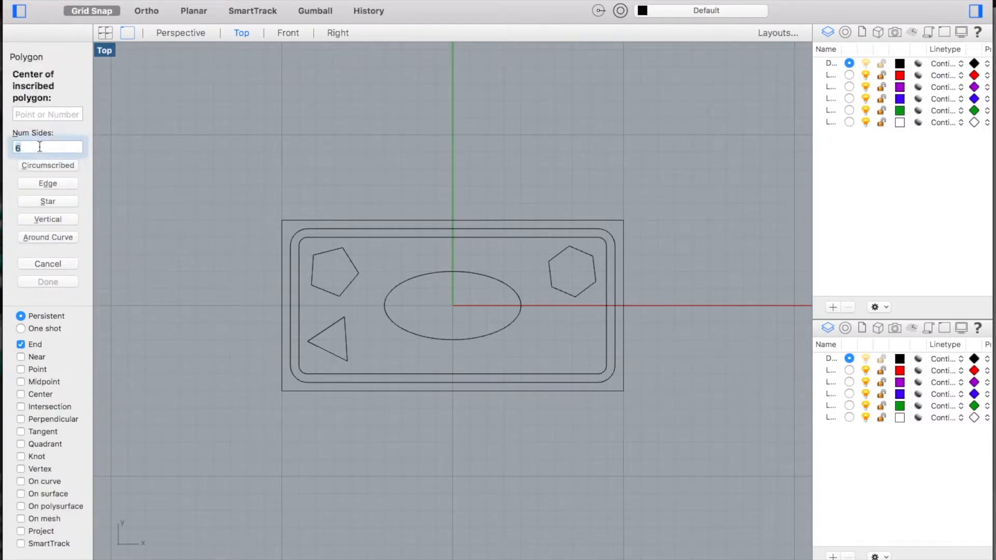
{"action": "type", "text": "8"}
{"action": "key", "text": "Return"}
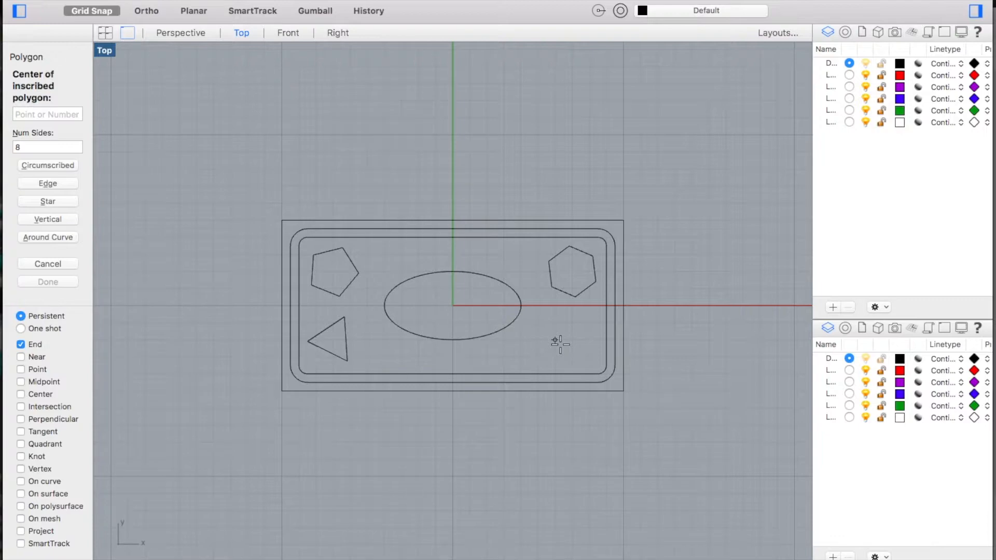
{"action": "type", "text": "7,-2"}
{"action": "key", "text": "Return"}
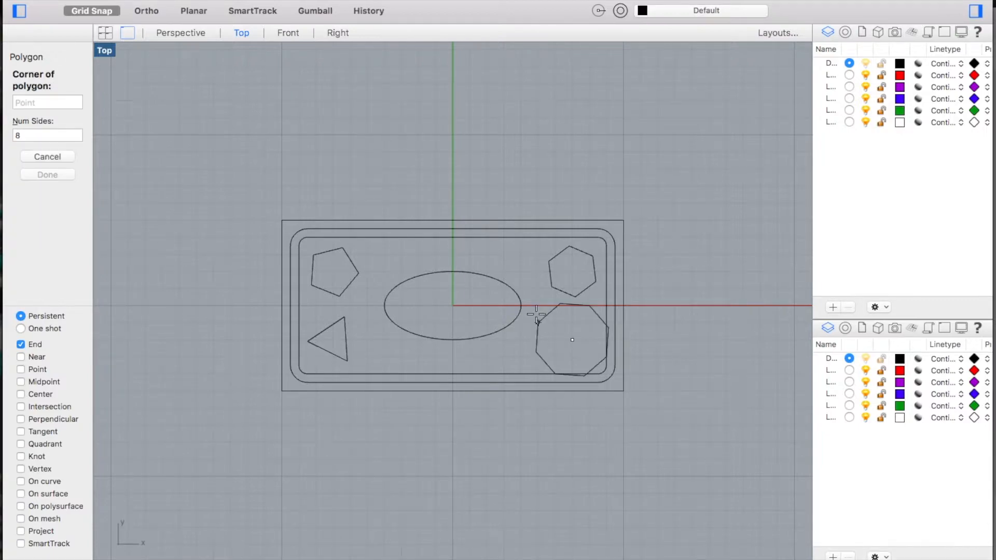
{"action": "type", "text": "1"}
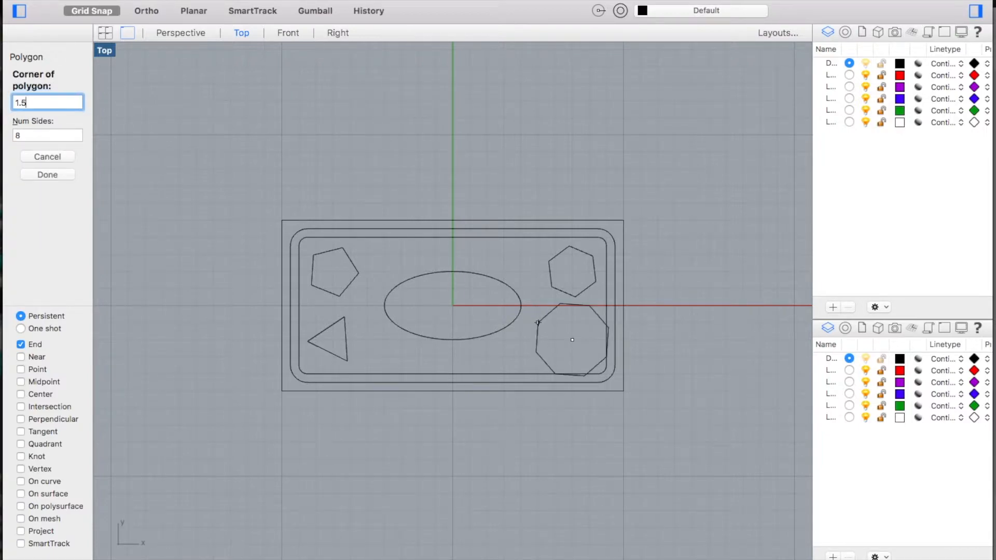
{"action": "type", "text": ".5"}
{"action": "key", "text": "Return"}
{"action": "left_click", "coordinate": [471, 229]}
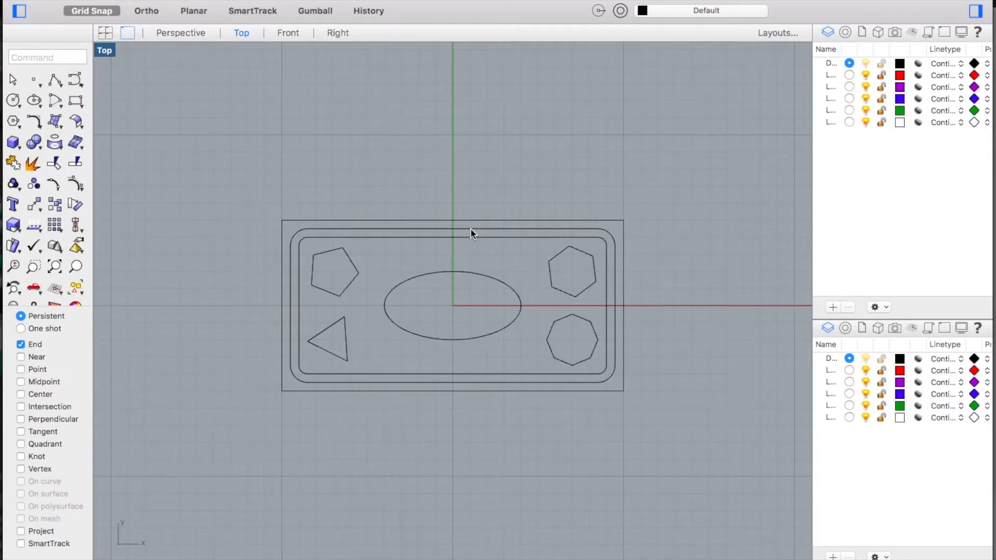
Restore the four-viewport layout and review the Google Classroom instructions for making the rounded rectangles and ellipse solid.
{"action": "double_click", "coordinate": [107, 54]}
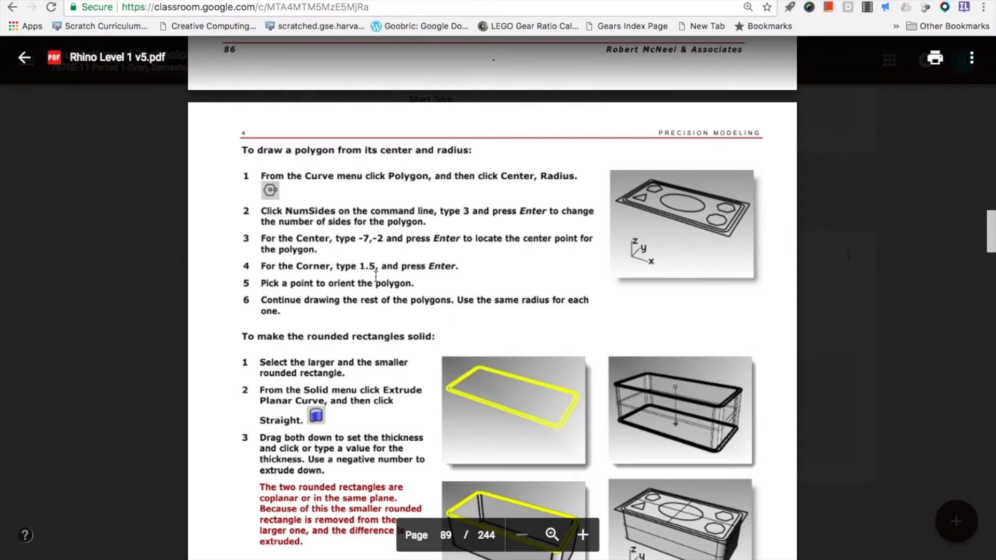
{"action": "scroll", "coordinate": [377, 275], "scroll_direction": "down", "scroll_amount": 6}
{"action": "scroll", "coordinate": [376, 276], "scroll_direction": "down", "scroll_amount": 10}
{"action": "scroll", "coordinate": [376, 277], "scroll_direction": "down", "scroll_amount": 4}
{"action": "scroll", "coordinate": [377, 277], "scroll_direction": "up", "scroll_amount": 7}
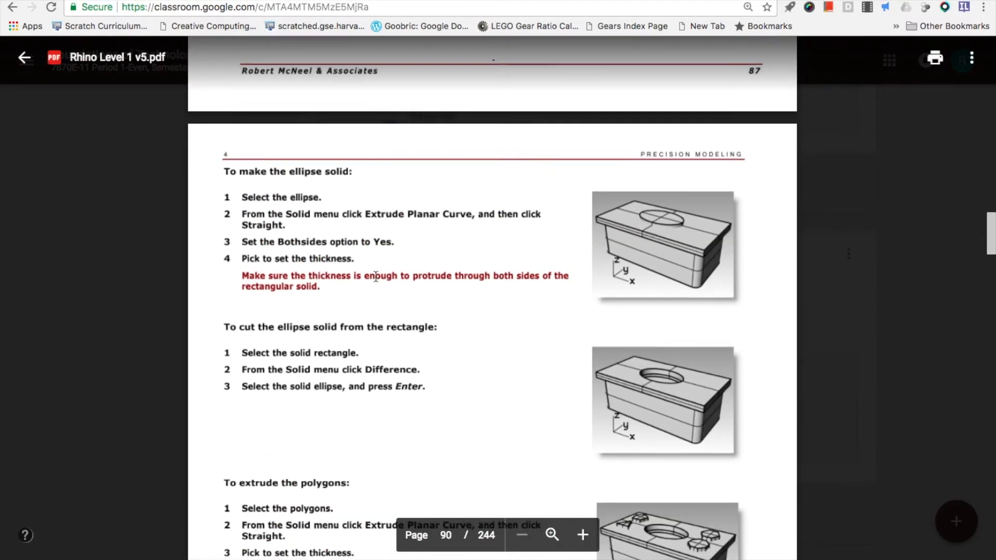
{"action": "scroll", "coordinate": [376, 276], "scroll_direction": "up", "scroll_amount": 11}
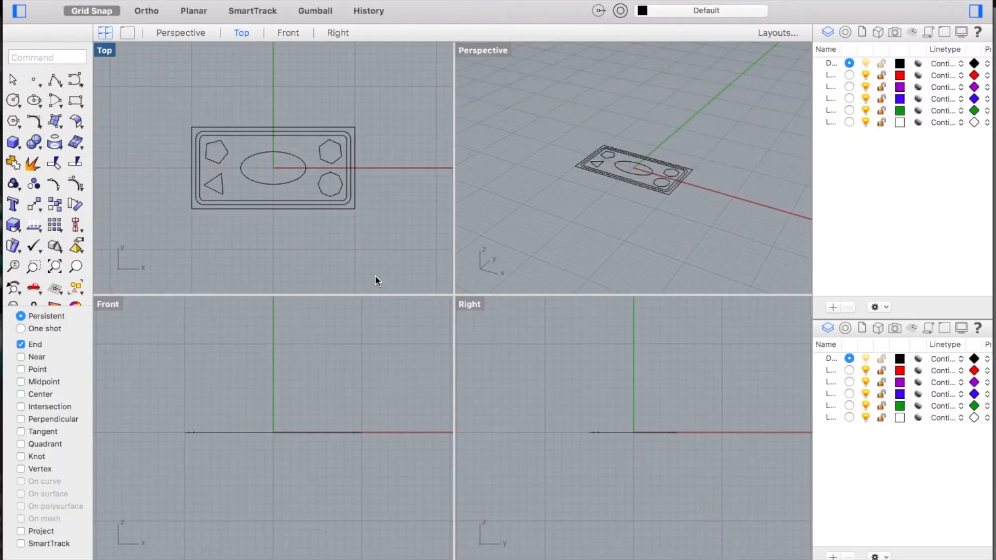
Extrude the two rounded rectangles straight by -6 as a solid, in one direction only.
{"action": "scroll", "coordinate": [309, 155], "scroll_direction": "up", "scroll_amount": 4}
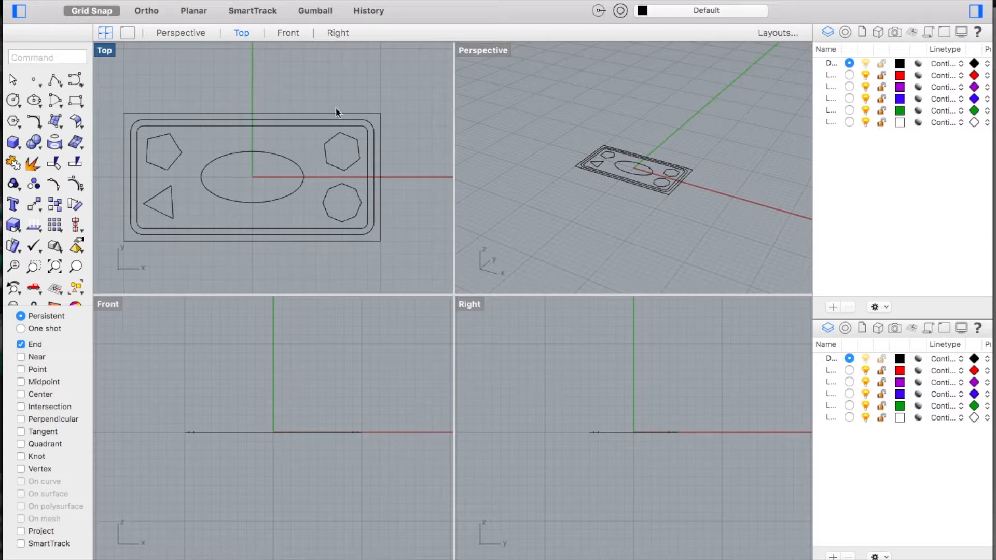
{"action": "left_click", "coordinate": [302, 126]}
{"action": "left_click", "coordinate": [304, 120], "text": "shift"}
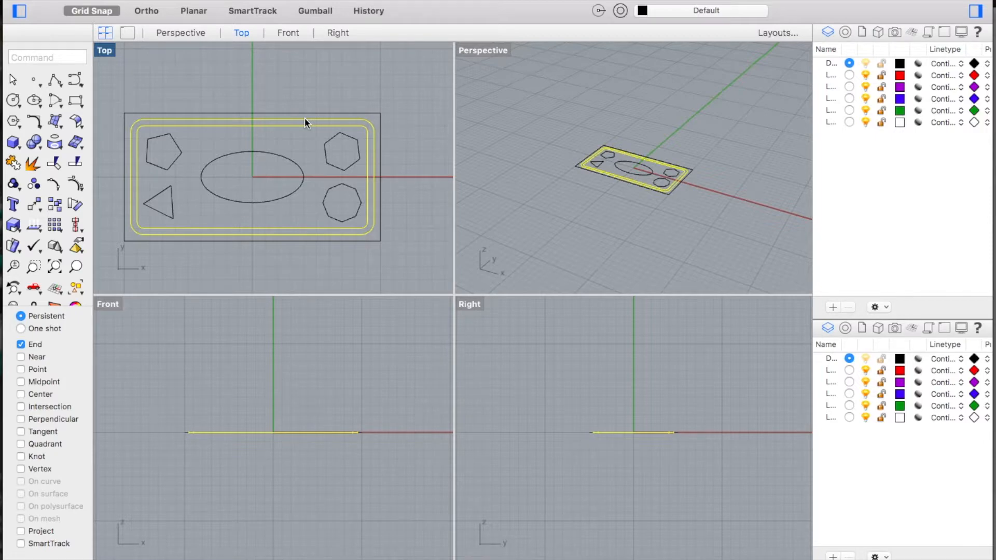
{"action": "left_click", "coordinate": [292, 1]}
{"action": "mouse_move", "coordinate": [402, 203]}
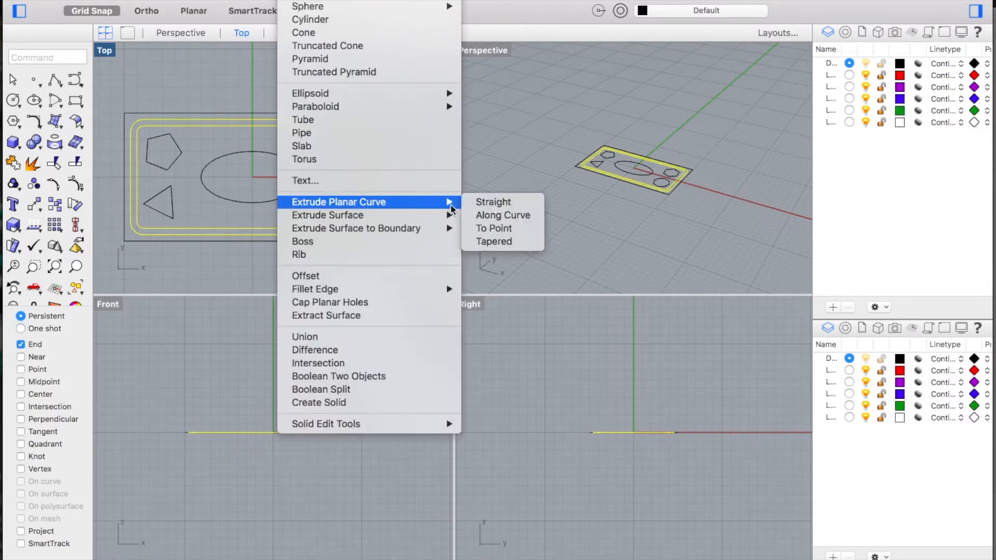
{"action": "left_click", "coordinate": [482, 204]}
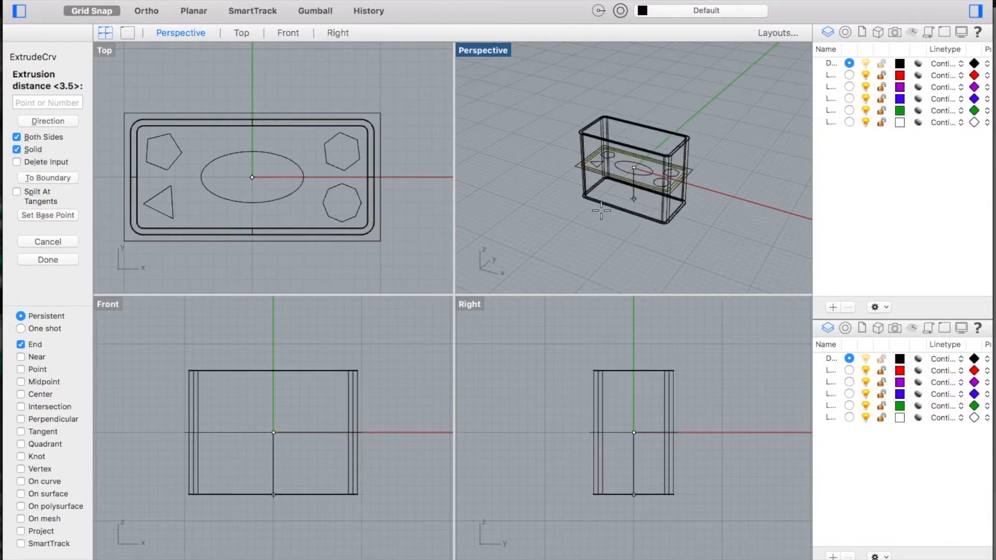
{"action": "left_click", "coordinate": [35, 137]}
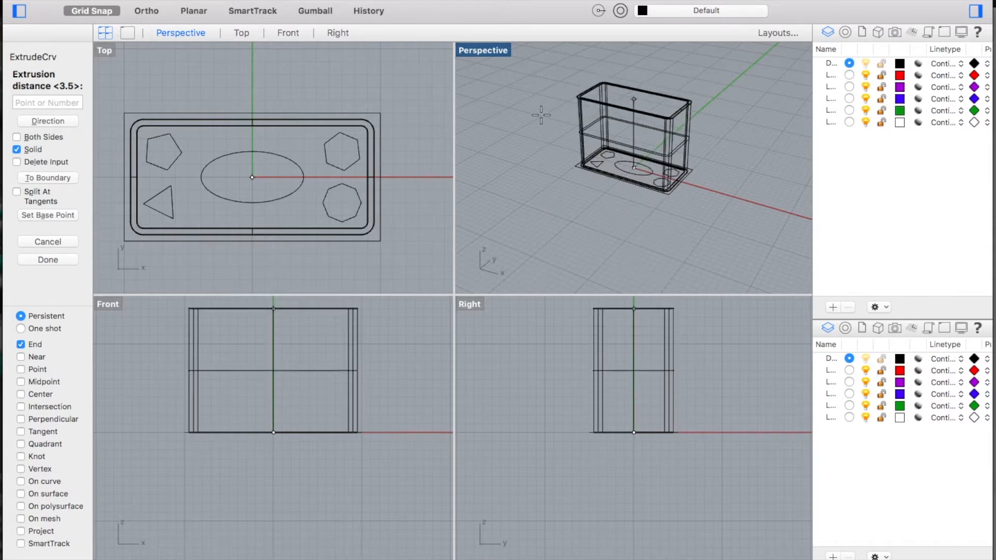
{"action": "type", "text": "-6"}
{"action": "key", "text": "Return"}
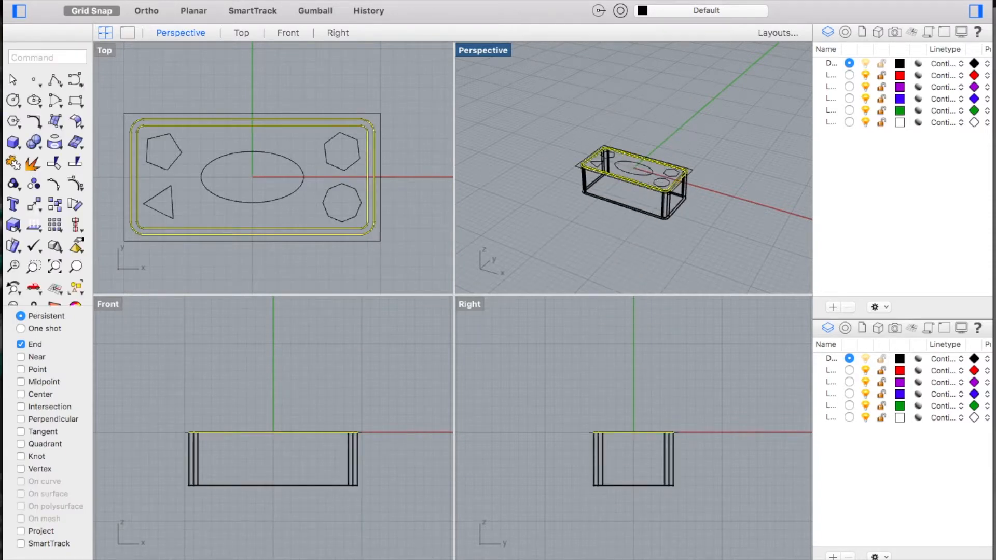
Set the Perspective viewport to Shaded display and clear the selection to inspect the hollow box.
{"action": "left_click", "coordinate": [488, 51]}
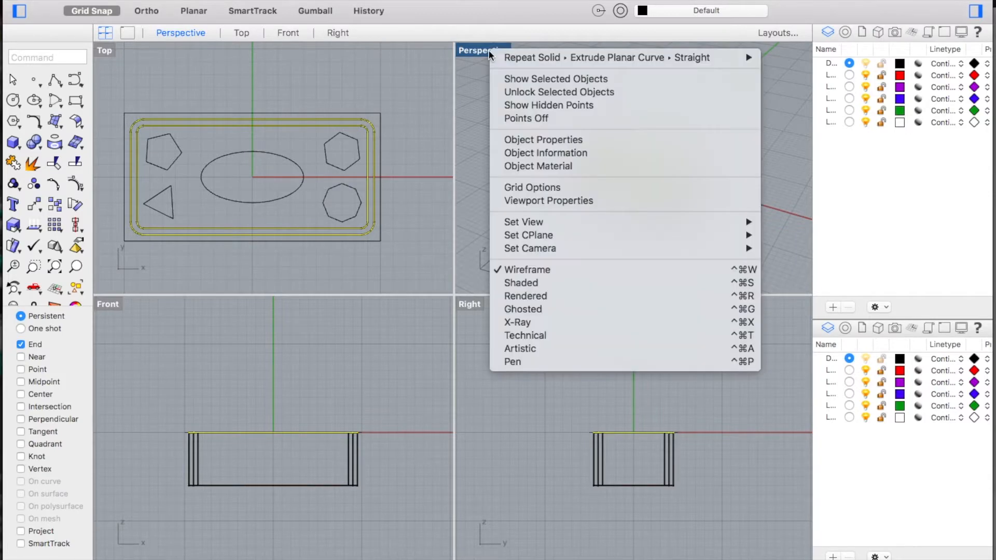
{"action": "left_click", "coordinate": [558, 282]}
{"action": "scroll", "coordinate": [636, 158], "scroll_direction": "up", "scroll_amount": 4}
{"action": "right_click_drag", "start_coordinate": [637, 158], "coordinate": [636, 158]}
{"action": "scroll", "coordinate": [636, 157], "scroll_direction": "up", "scroll_amount": 6}
{"action": "left_click", "coordinate": [492, 246]}
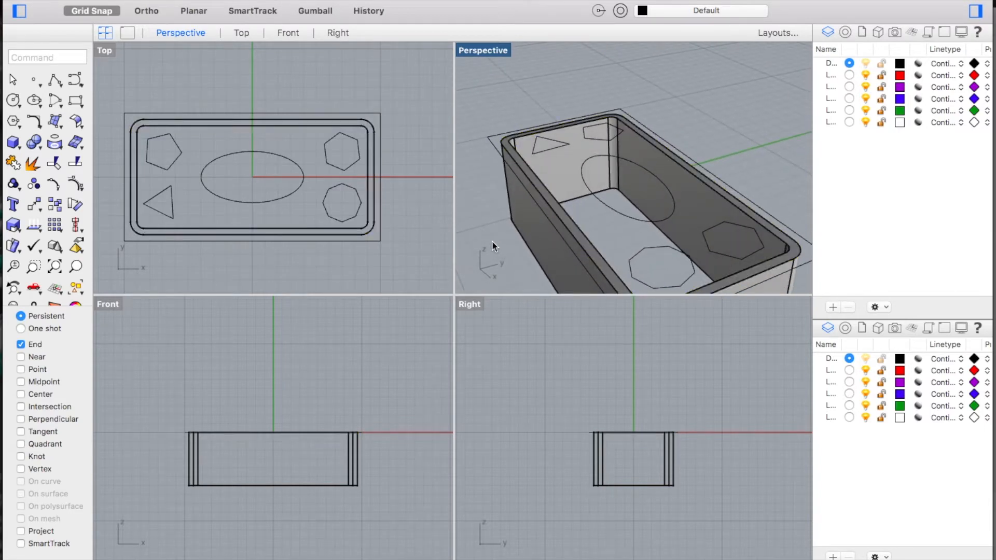
Extrude the outer sharp-cornered rectangle straight by 1 as a solid to form the lid.
{"action": "left_click", "coordinate": [380, 120]}
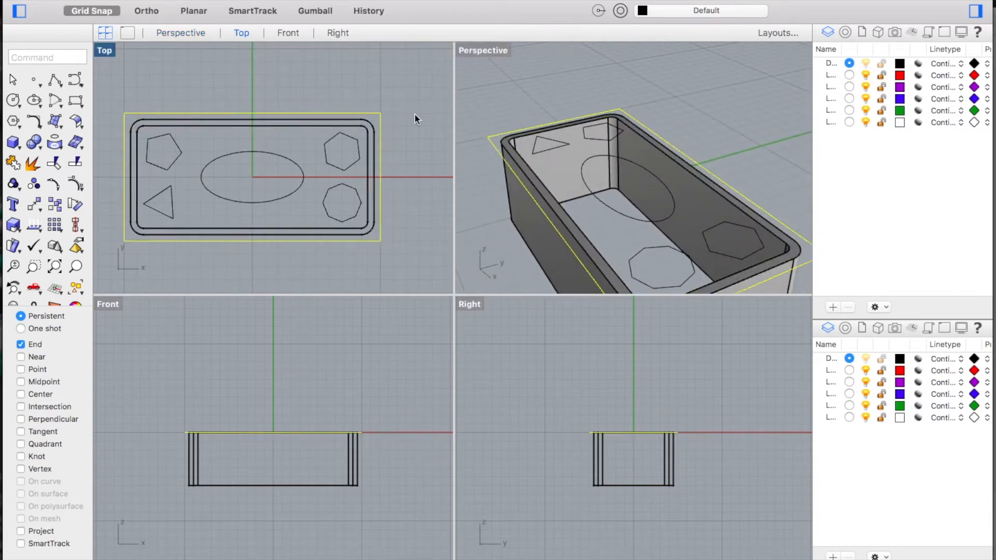
{"action": "right_click_drag", "start_coordinate": [667, 179], "coordinate": [666, 179]}
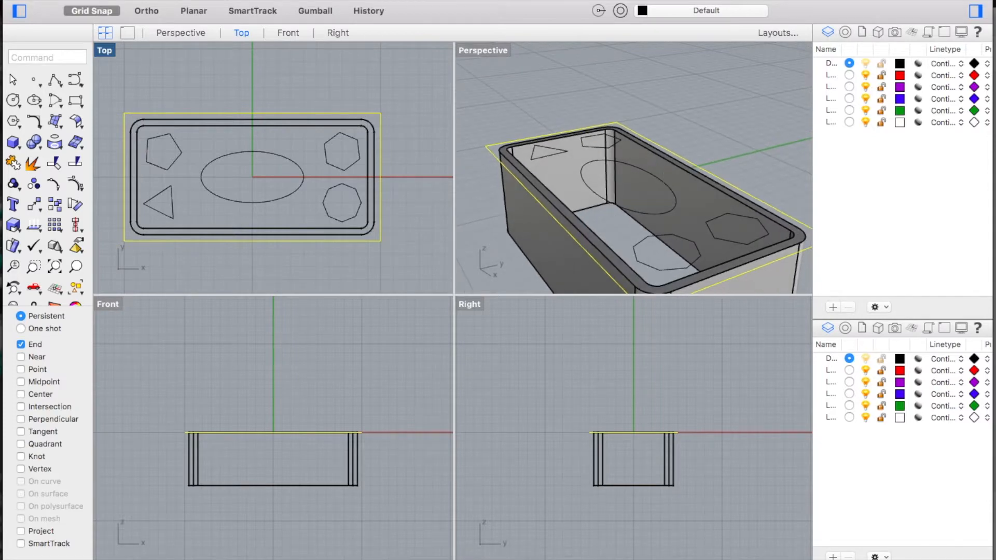
{"action": "left_click", "coordinate": [289, 1]}
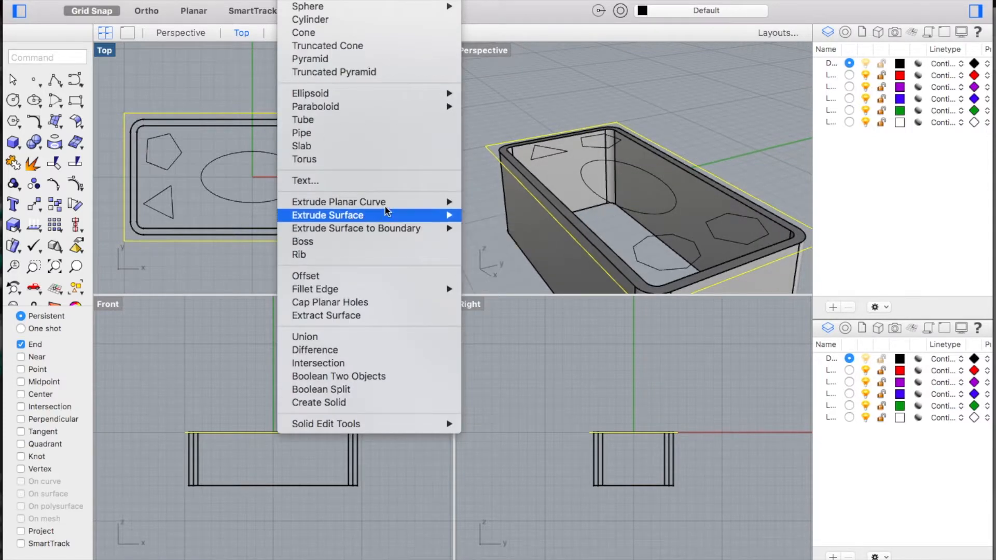
{"action": "mouse_move", "coordinate": [401, 204]}
{"action": "left_click", "coordinate": [481, 202]}
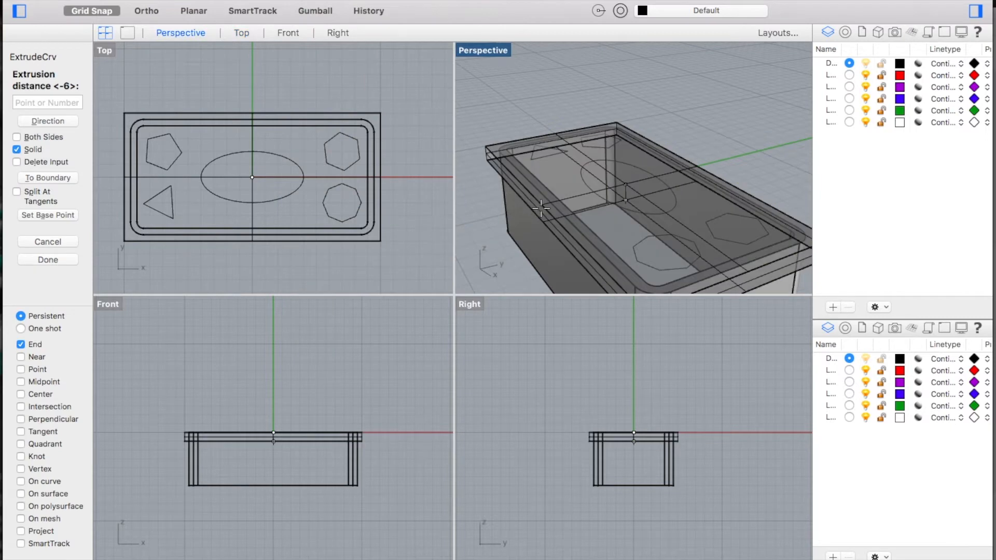
{"action": "type", "text": "1"}
{"action": "key", "text": "Return"}
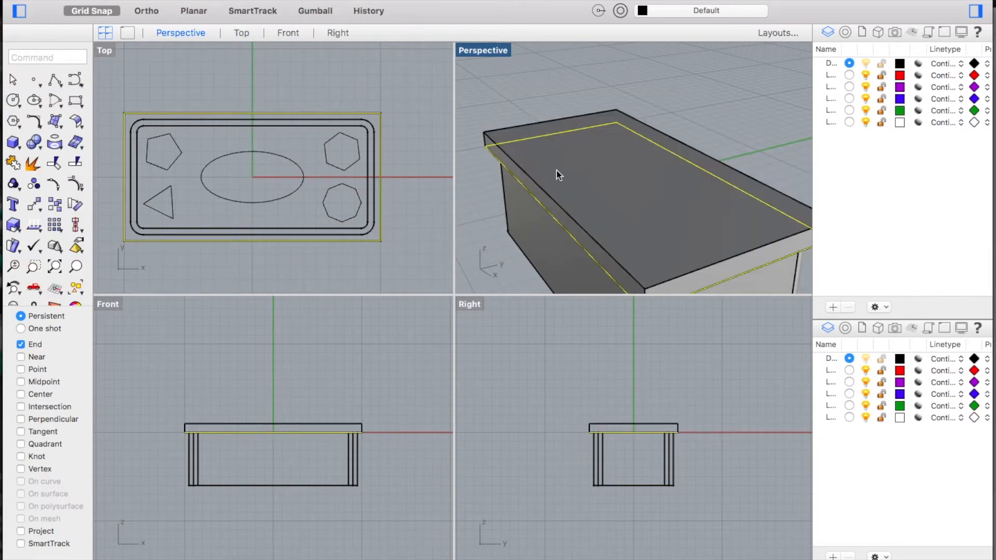
{"action": "scroll", "coordinate": [561, 173], "scroll_direction": "down", "scroll_amount": 3}
{"action": "right_click_drag", "start_coordinate": [555, 171], "coordinate": [556, 171]}
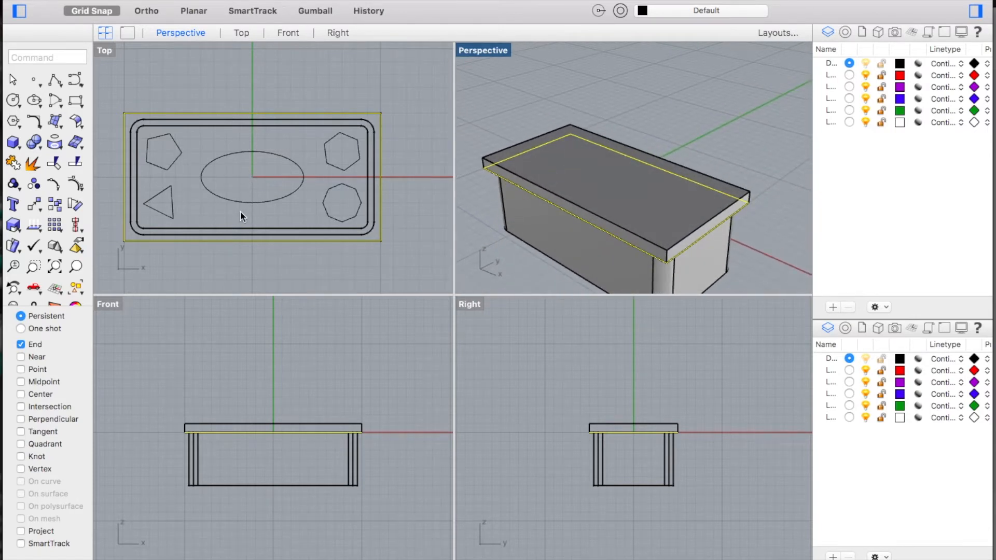
{"action": "left_click", "coordinate": [273, 201]}
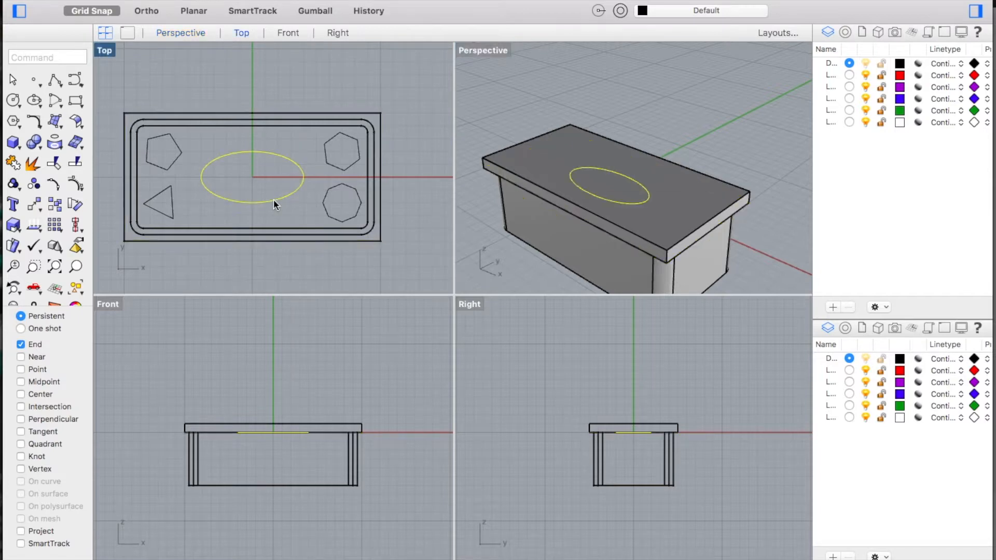
{"action": "left_click", "coordinate": [506, 161]}
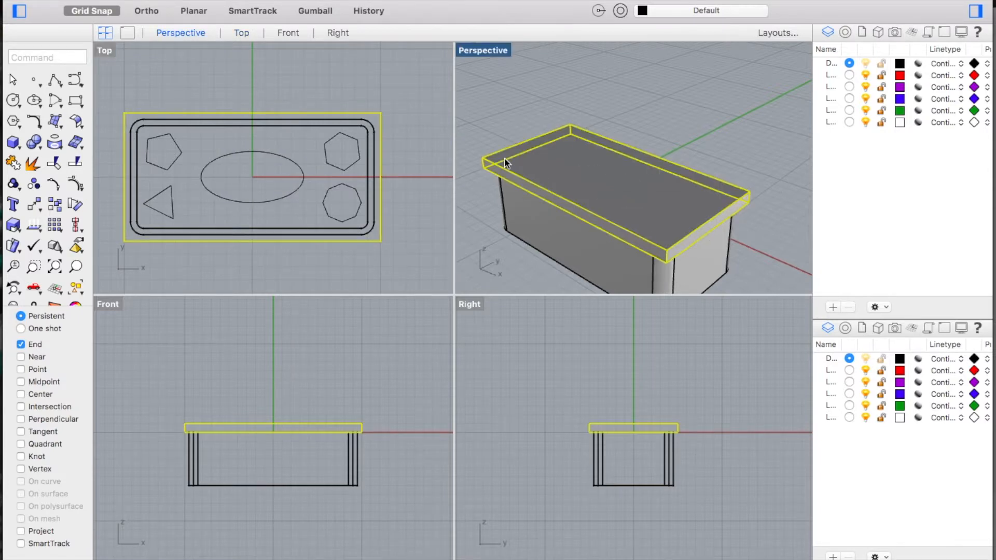
{"action": "left_click", "coordinate": [528, 232]}
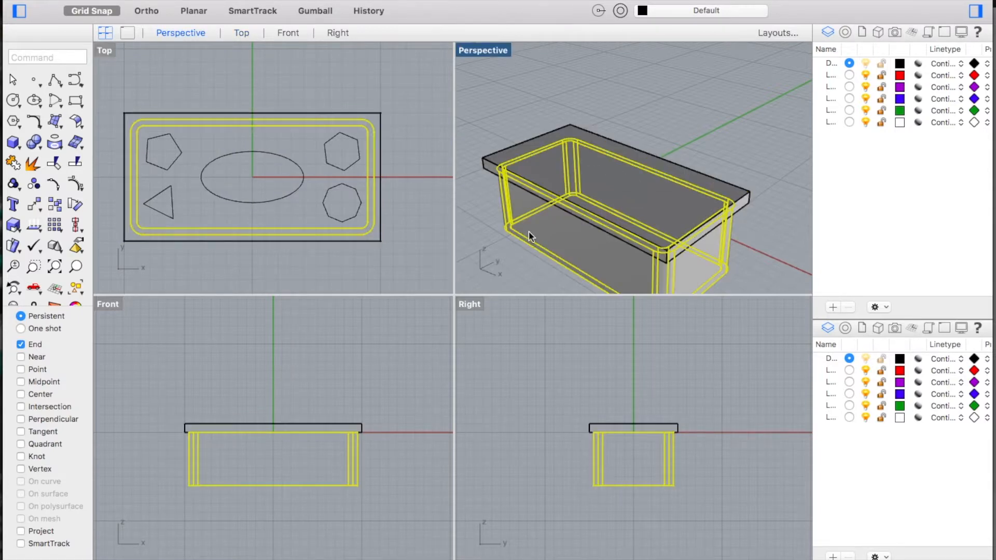
{"action": "left_click", "coordinate": [501, 154]}
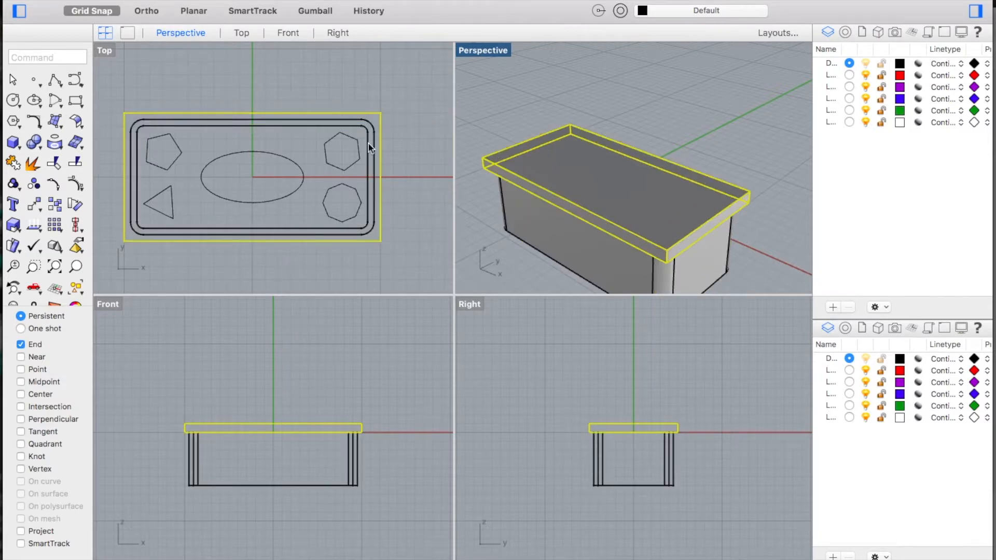
Extrude the central ellipse straight by 1.5 to both sides as a solid.
{"action": "left_click", "coordinate": [286, 160]}
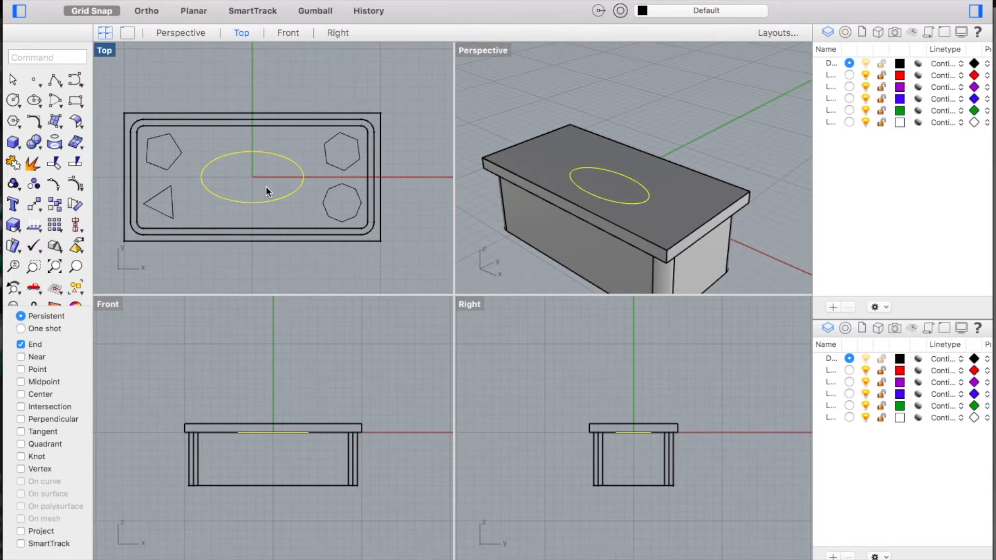
{"action": "left_click", "coordinate": [294, 1]}
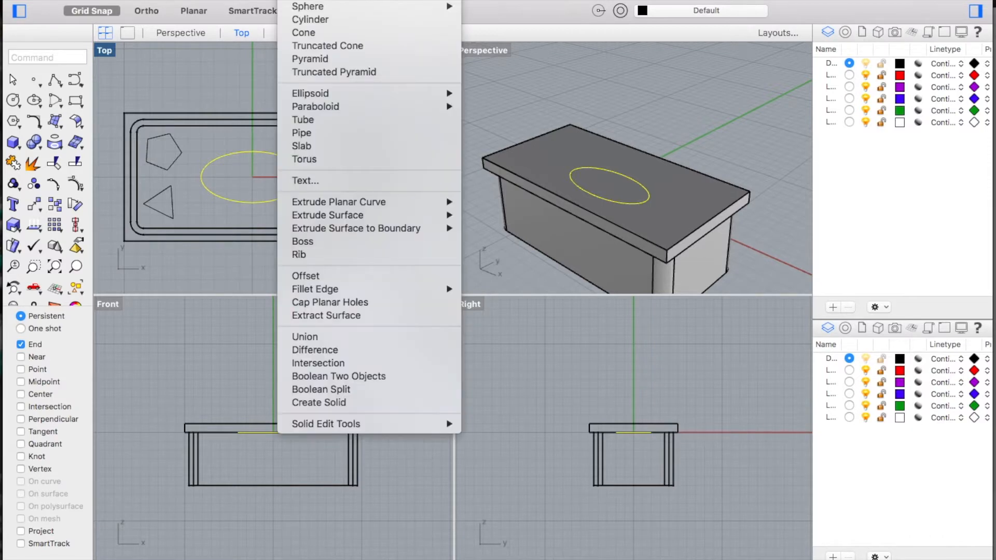
{"action": "mouse_move", "coordinate": [449, 202]}
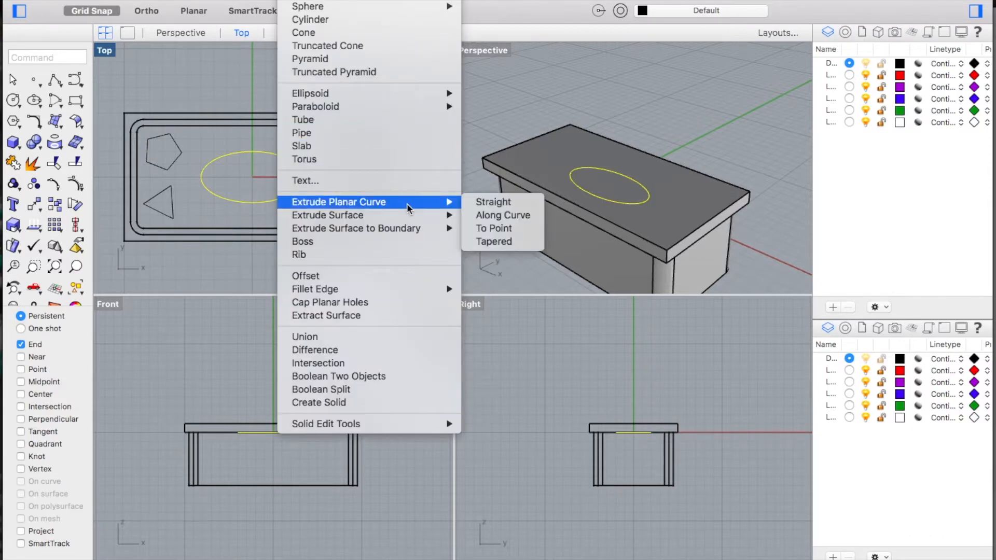
{"action": "left_click", "coordinate": [488, 205]}
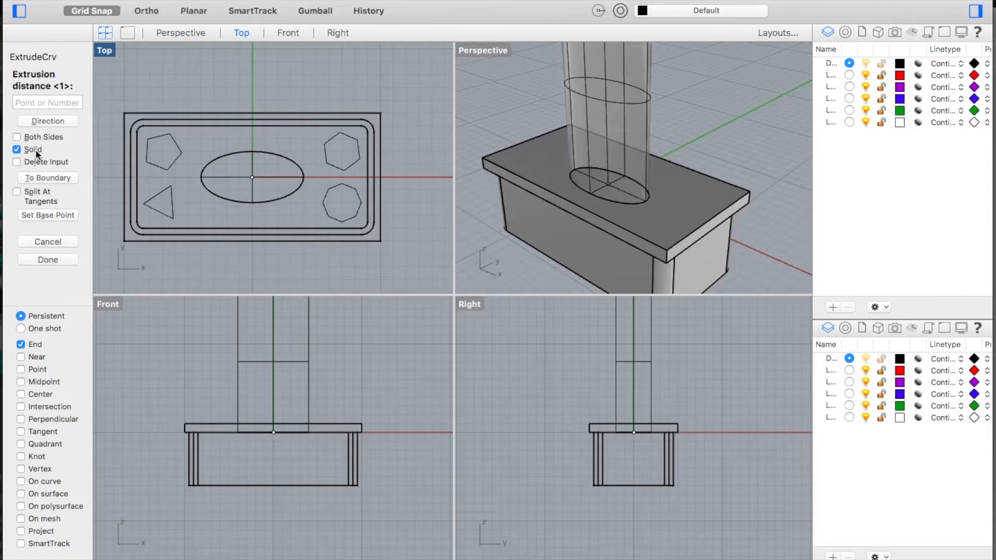
{"action": "left_click", "coordinate": [48, 135]}
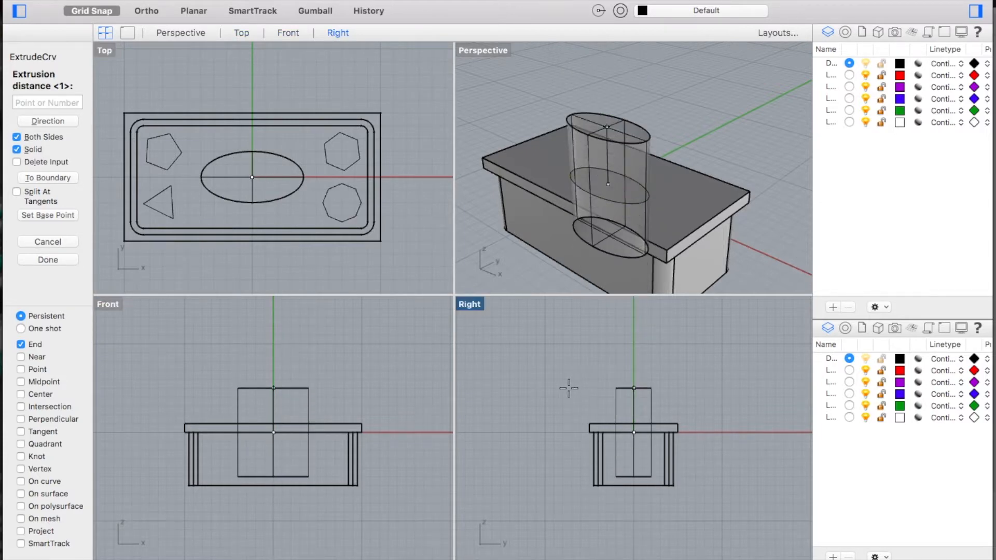
{"action": "type", "text": "1.5"}
{"action": "key", "text": "Return"}
{"action": "left_click", "coordinate": [523, 254]}
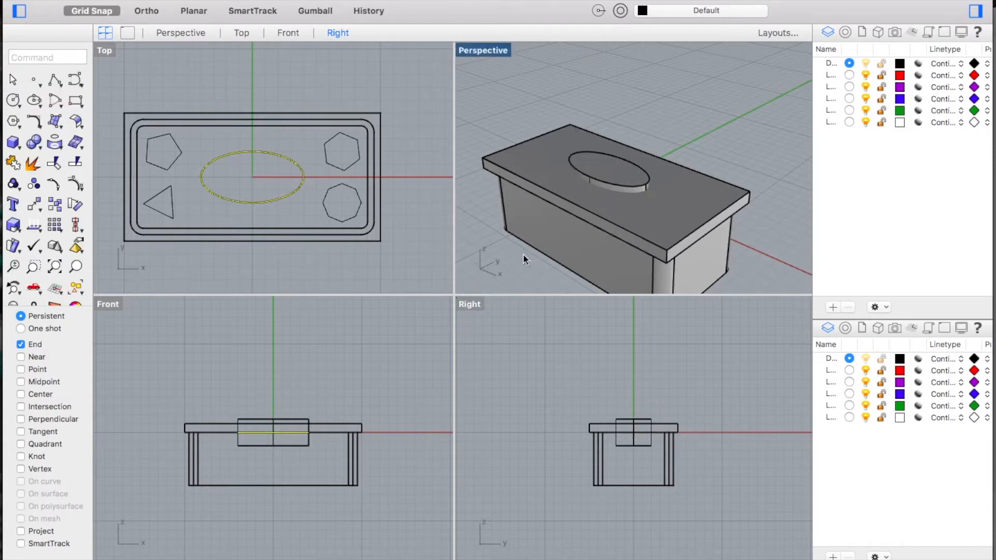
Subtract the elliptical solid from the rectangular lid with Boolean Difference, without deleting the input.
{"action": "scroll", "coordinate": [656, 171], "scroll_direction": "down", "scroll_amount": 10}
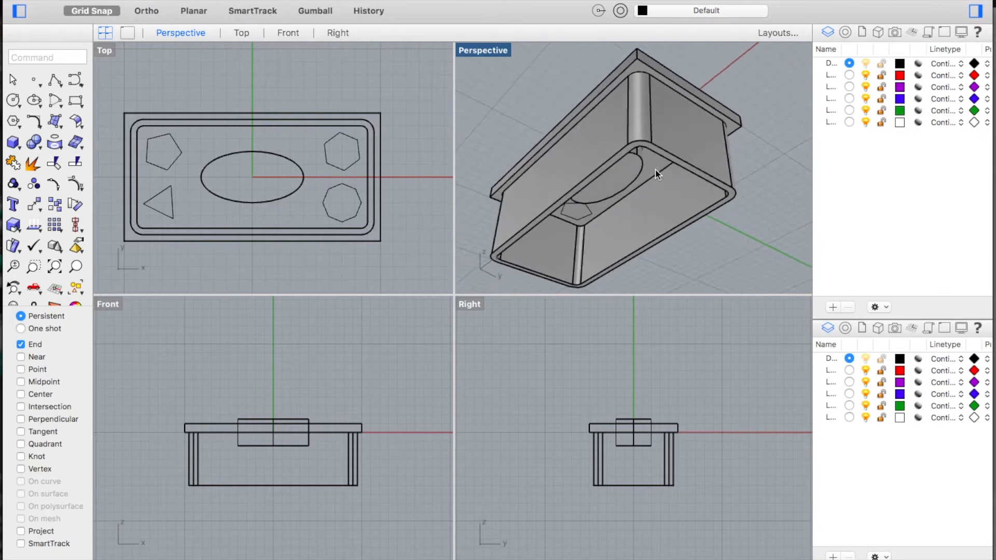
{"action": "scroll", "coordinate": [656, 169], "scroll_direction": "up", "scroll_amount": 10}
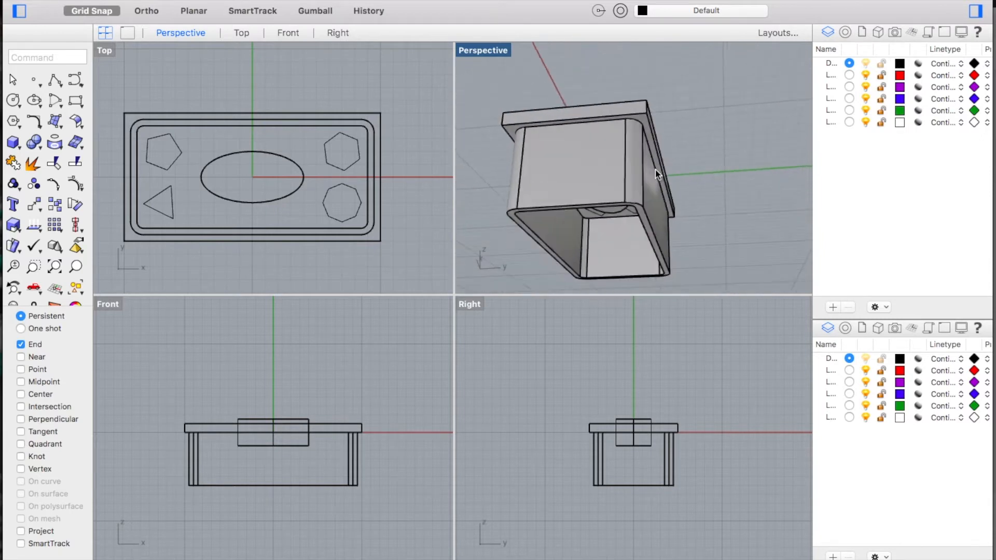
{"action": "scroll", "coordinate": [655, 169], "scroll_direction": "up", "scroll_amount": 5}
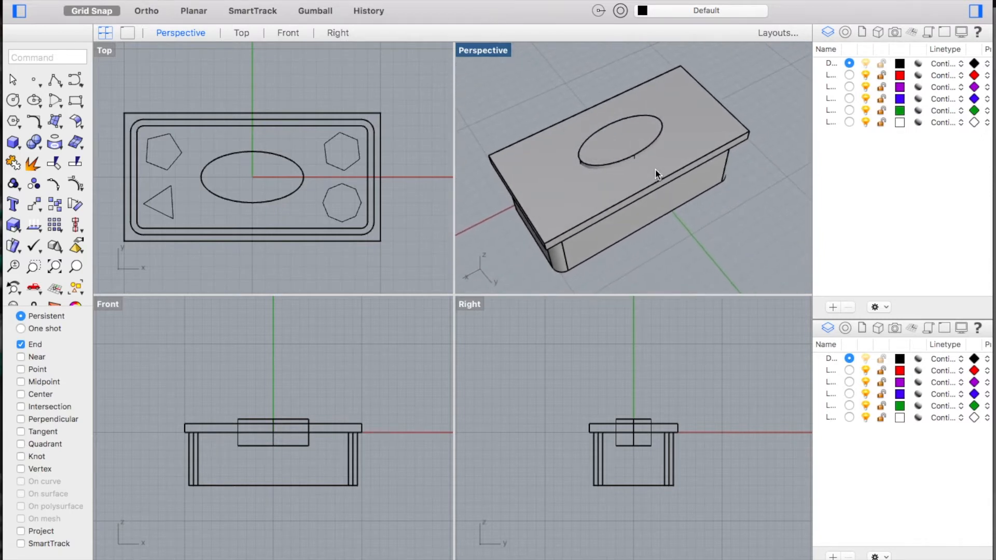
{"action": "scroll", "coordinate": [601, 180], "scroll_direction": "left", "scroll_amount": 10}
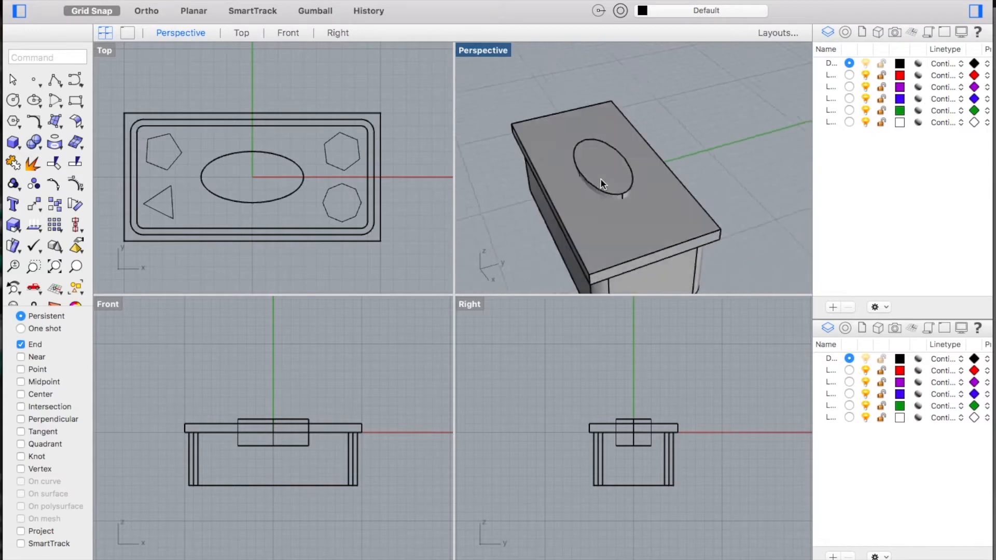
{"action": "scroll", "coordinate": [601, 180], "scroll_direction": "down", "scroll_amount": 5}
{"action": "scroll", "coordinate": [601, 180], "scroll_direction": "left", "scroll_amount": 5}
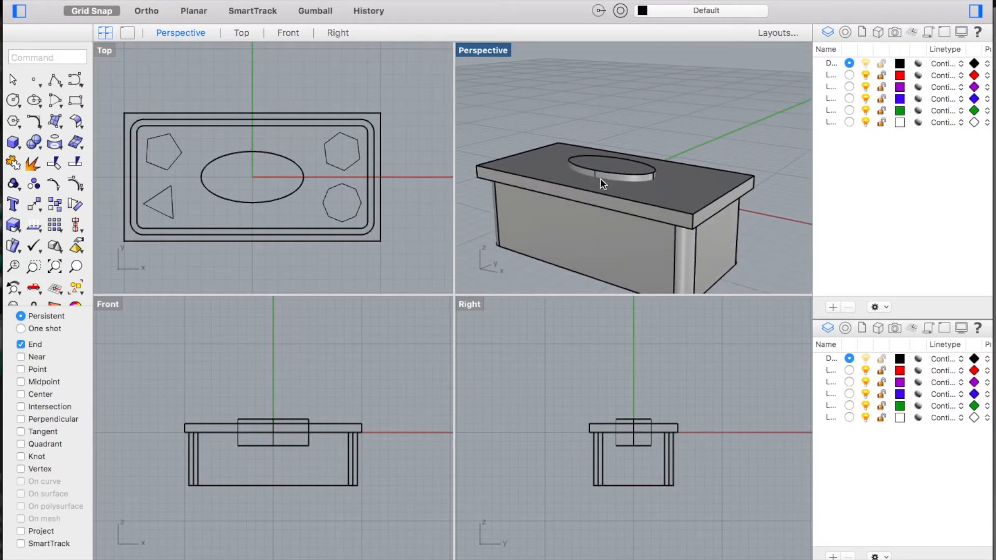
{"action": "left_click", "coordinate": [303, 1]}
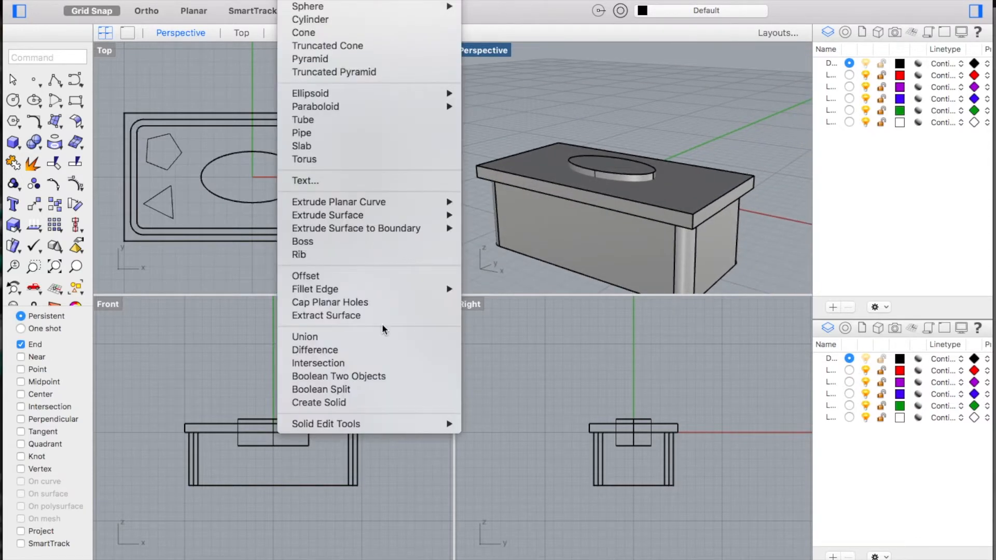
{"action": "left_click", "coordinate": [361, 352]}
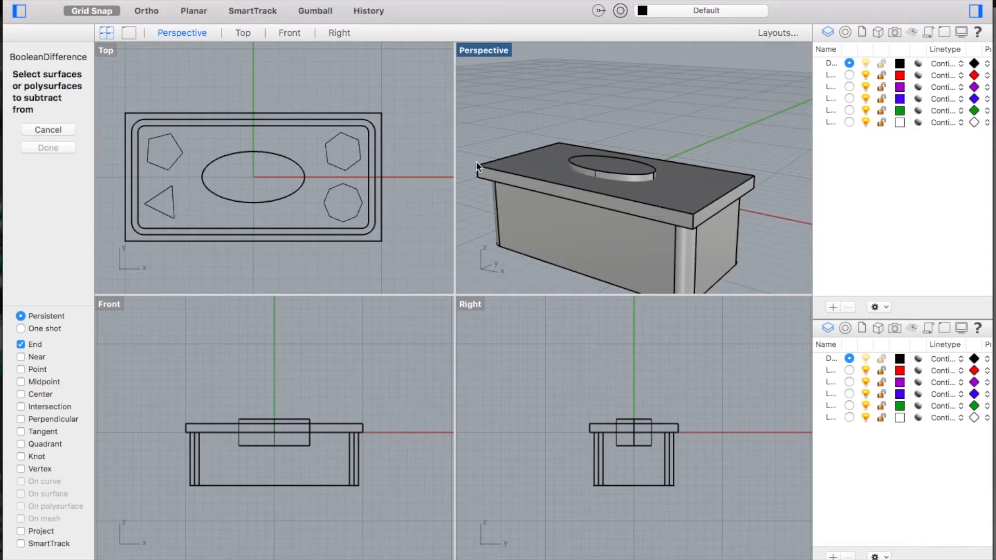
{"action": "left_click", "coordinate": [494, 174]}
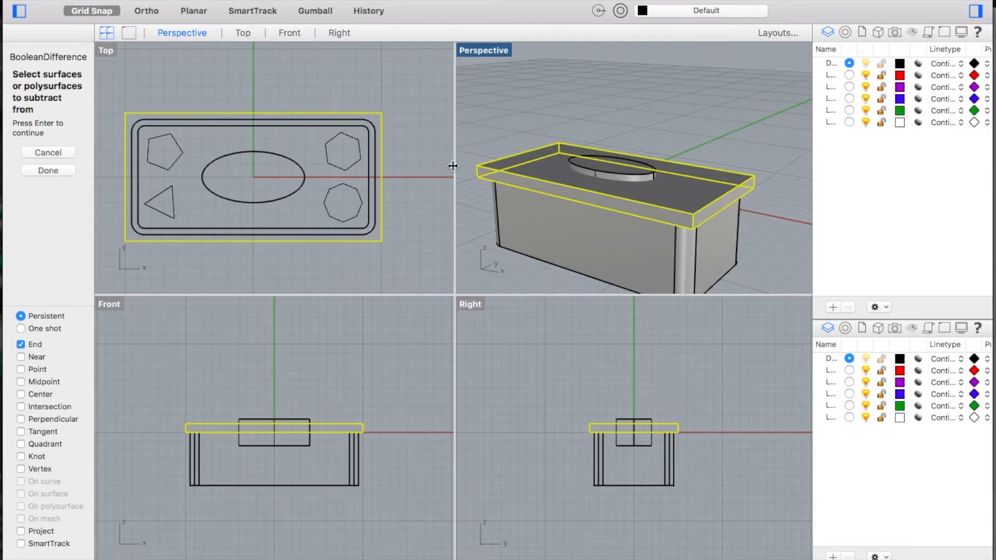
{"action": "key", "text": "Return"}
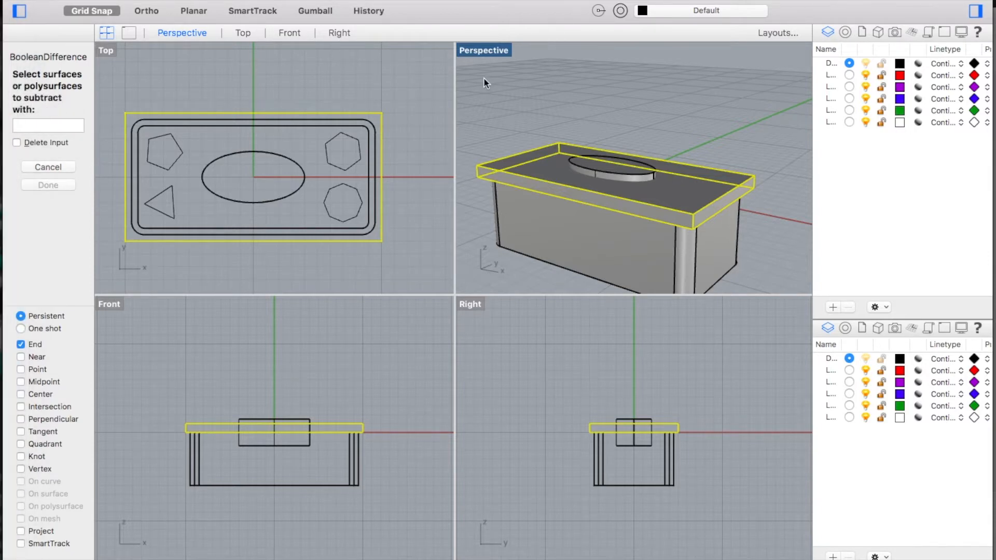
{"action": "left_click", "coordinate": [634, 181]}
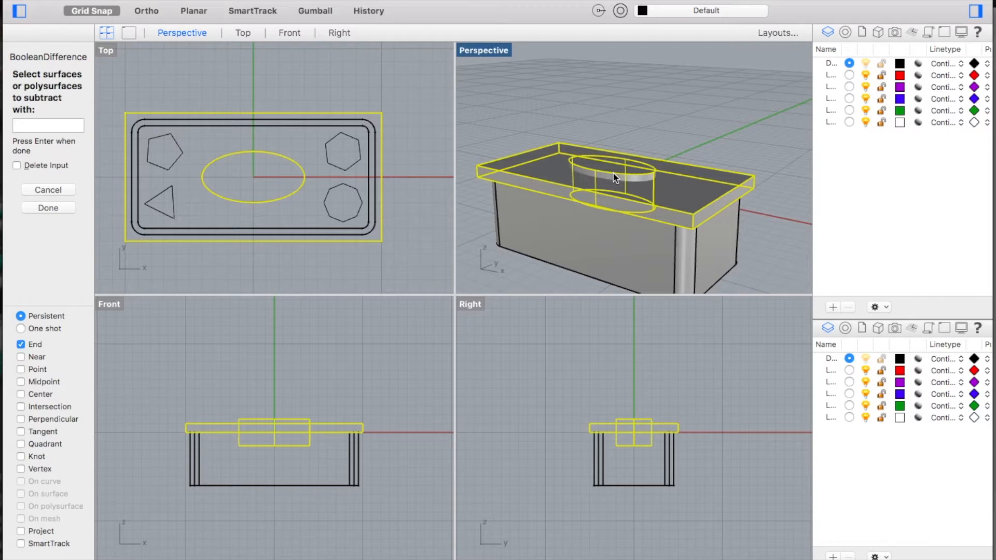
{"action": "key", "text": "Return"}
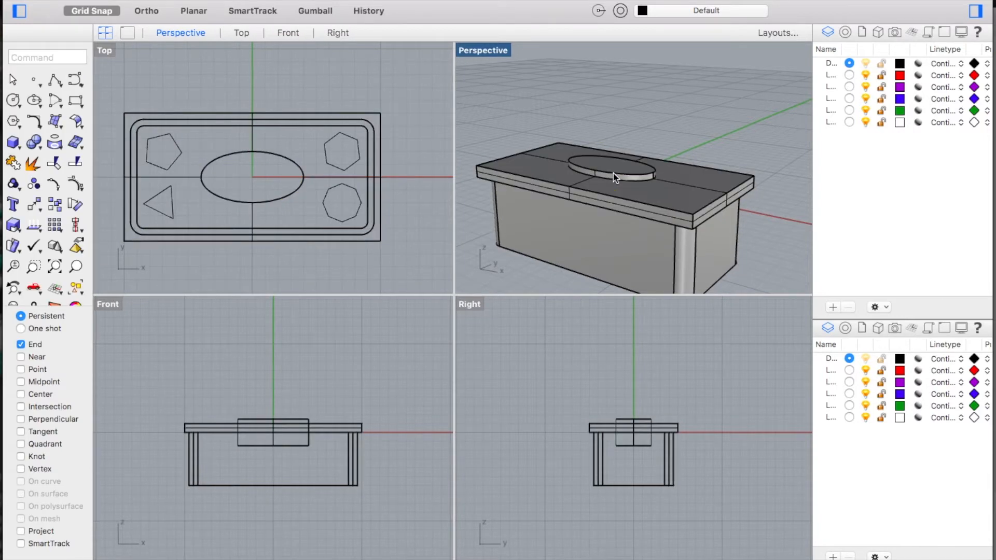
Delete the elliptical cutting solid from the lid and inspect the oval opening from above and below.
{"action": "scroll", "coordinate": [613, 173], "scroll_direction": "right", "scroll_amount": 10}
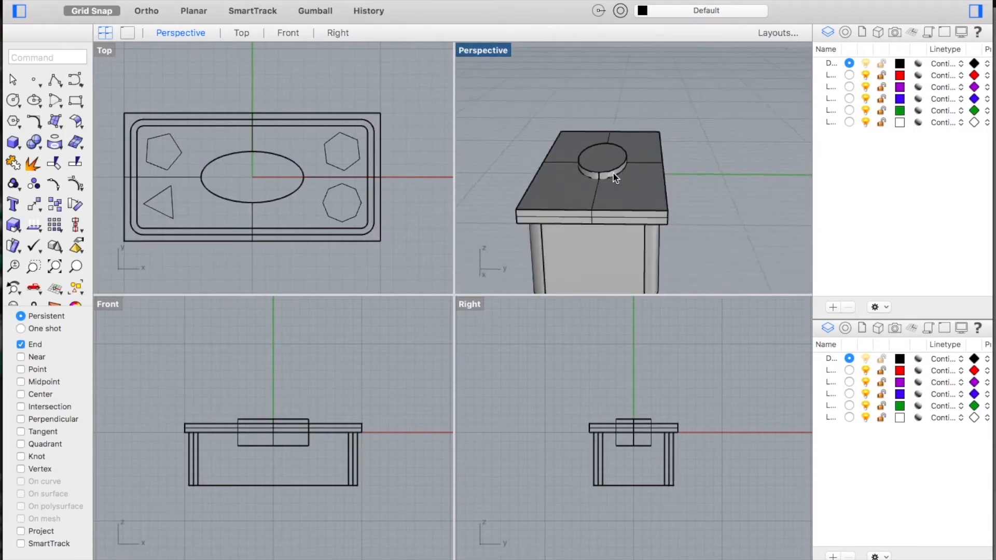
{"action": "scroll", "coordinate": [613, 173], "scroll_direction": "right", "scroll_amount": 10}
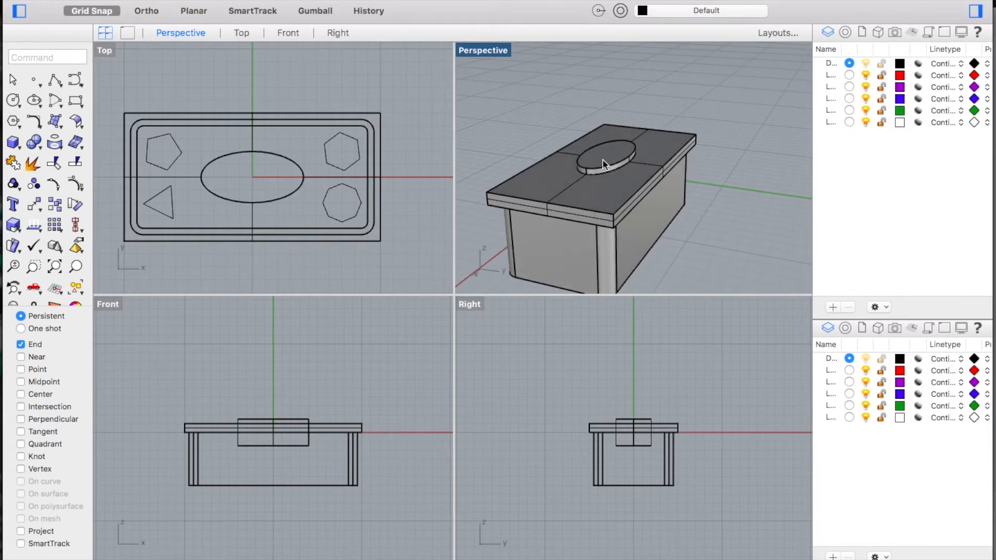
{"action": "left_click", "coordinate": [602, 173]}
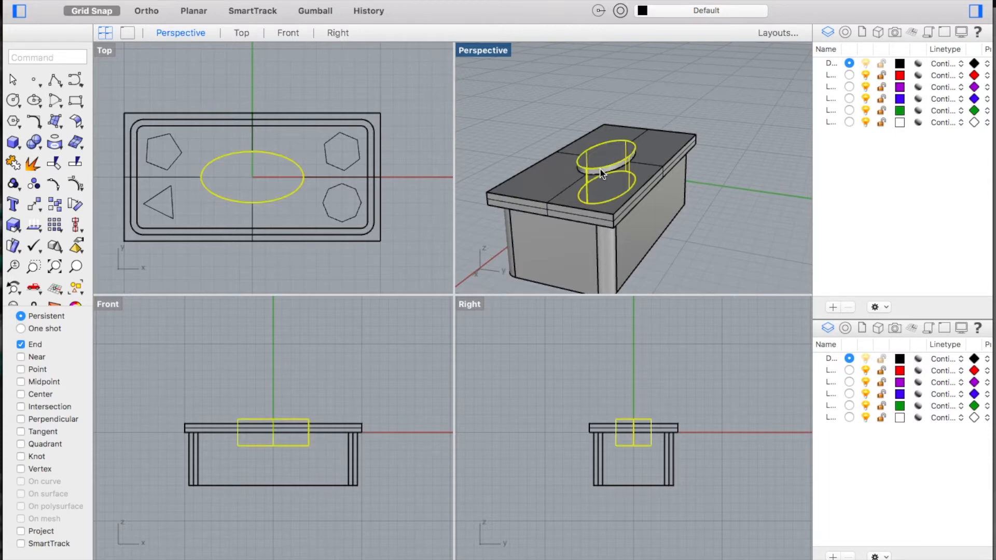
{"action": "key", "text": "Delete"}
{"action": "scroll", "coordinate": [602, 174], "scroll_direction": "left", "scroll_amount": 10}
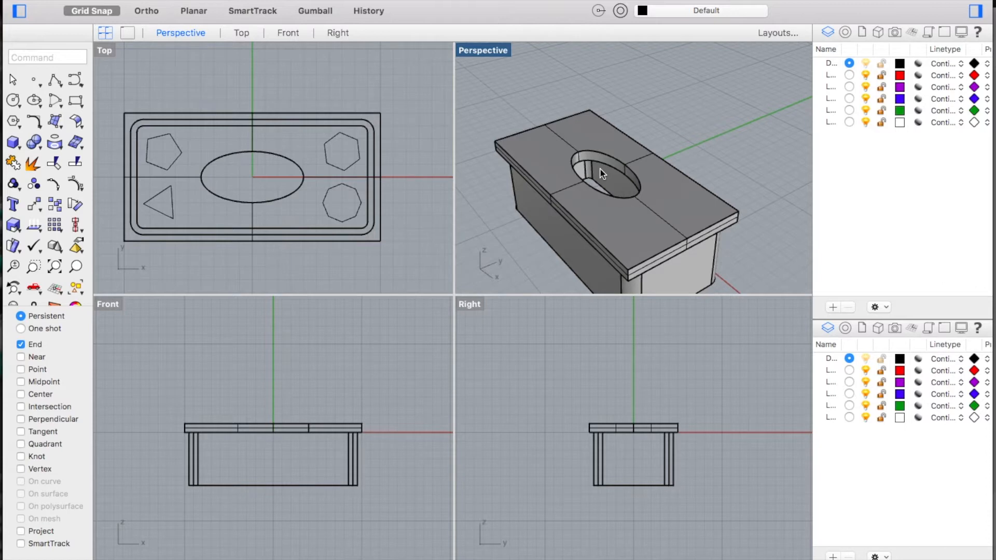
{"action": "scroll", "coordinate": [602, 174], "scroll_direction": "left", "scroll_amount": 10}
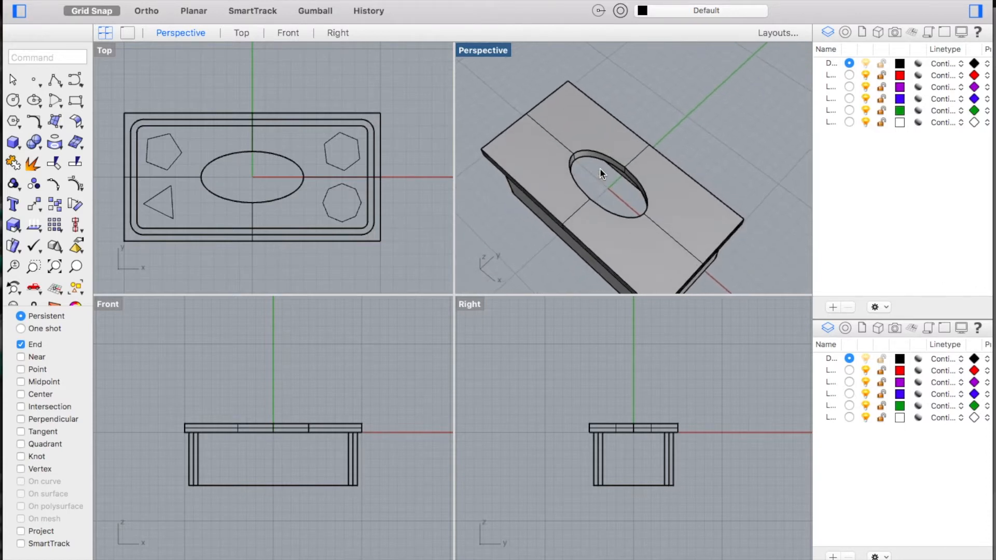
{"action": "scroll", "coordinate": [602, 174], "scroll_direction": "left", "scroll_amount": 10}
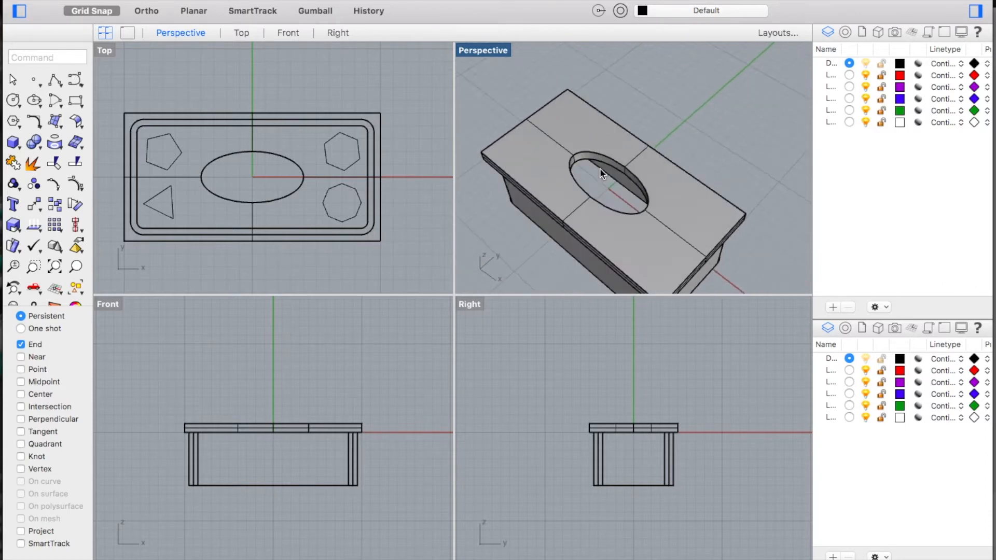
{"action": "scroll", "coordinate": [601, 173], "scroll_direction": "down", "scroll_amount": 10}
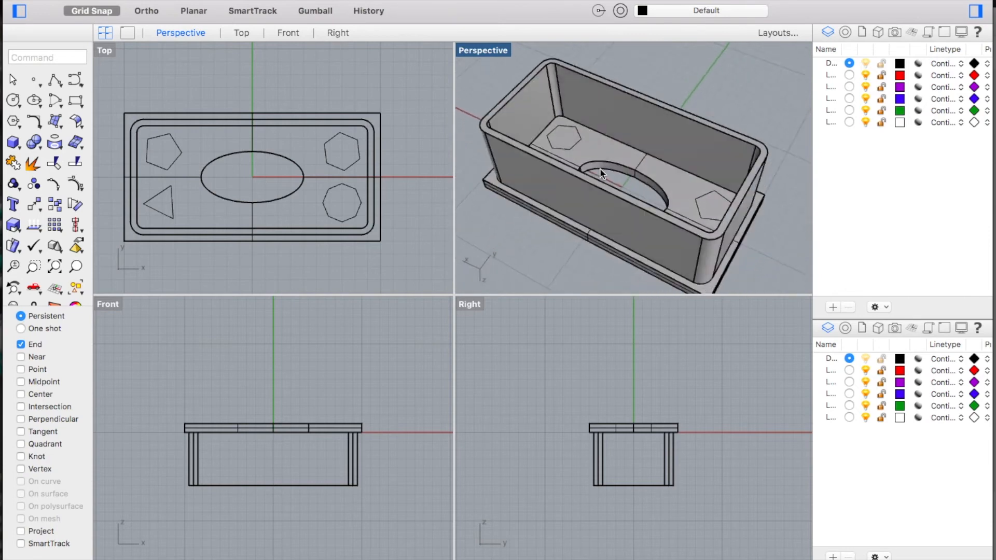
{"action": "scroll", "coordinate": [600, 168], "scroll_direction": "up", "scroll_amount": 10}
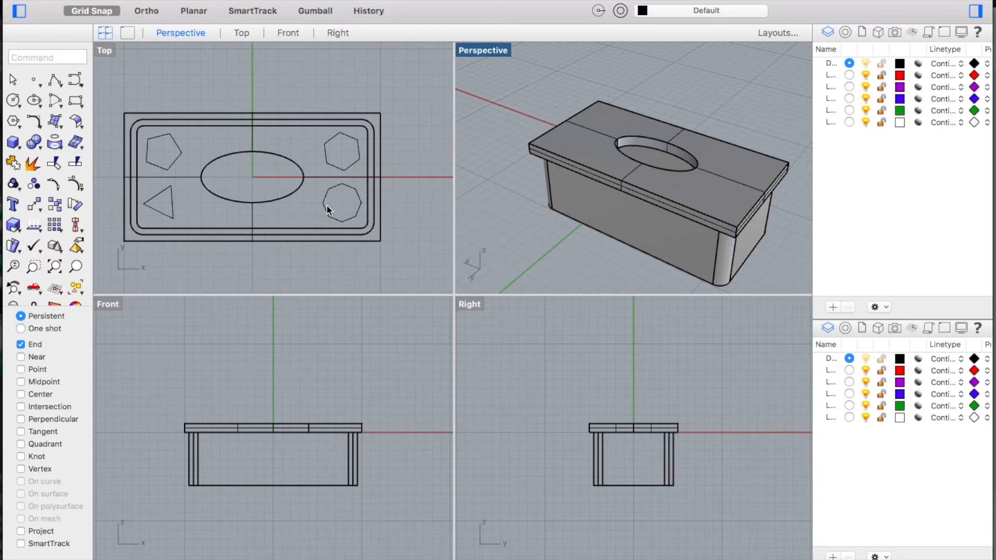
Extrude the triangle straight by 2 to both sides as a solid.
{"action": "left_click", "coordinate": [147, 200]}
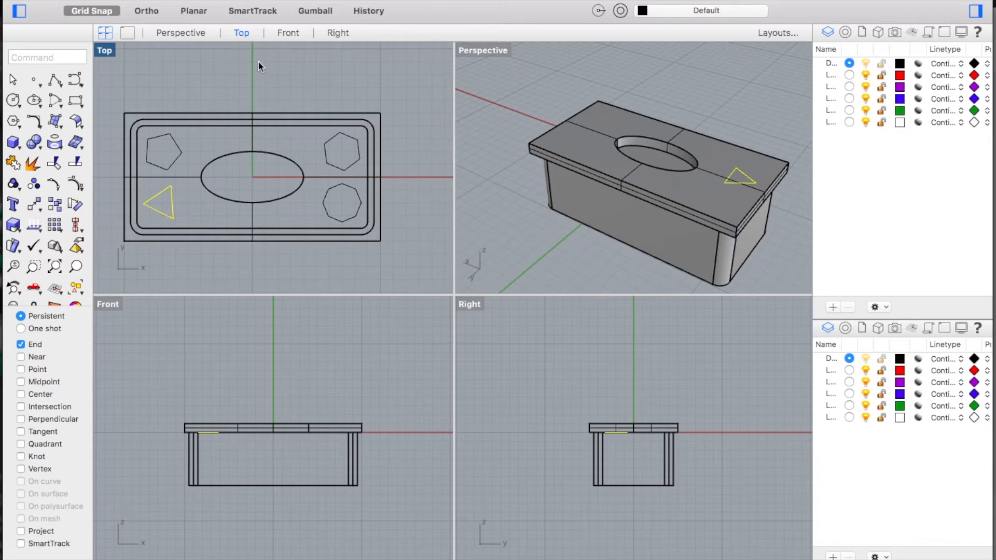
{"action": "left_click", "coordinate": [292, 0]}
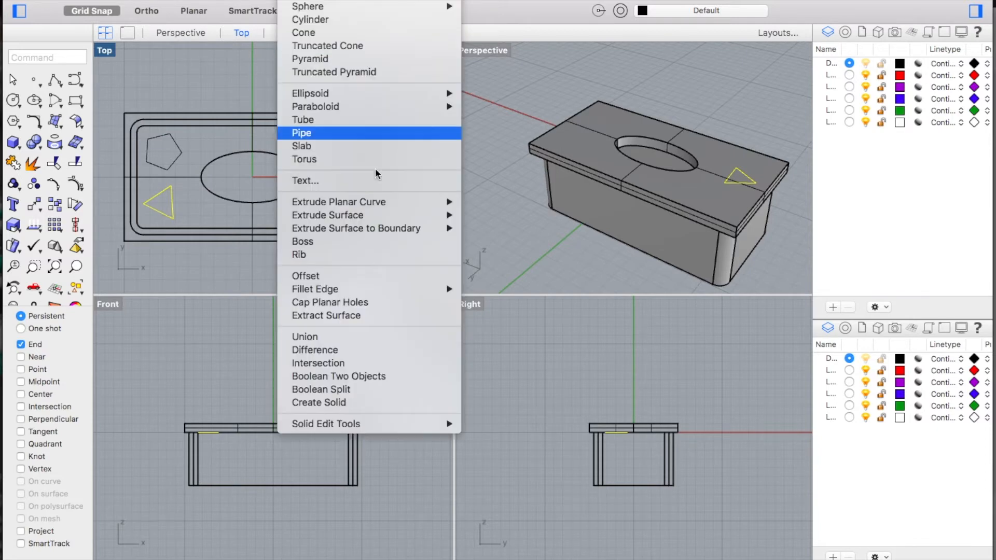
{"action": "mouse_move", "coordinate": [407, 203]}
{"action": "left_click", "coordinate": [478, 203]}
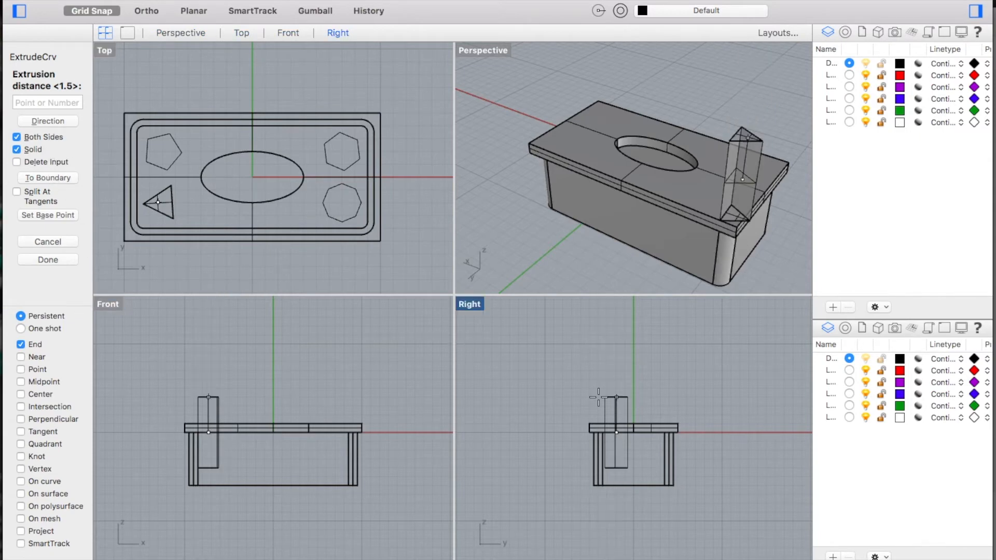
{"action": "type", "text": "2"}
{"action": "key", "text": "Return"}
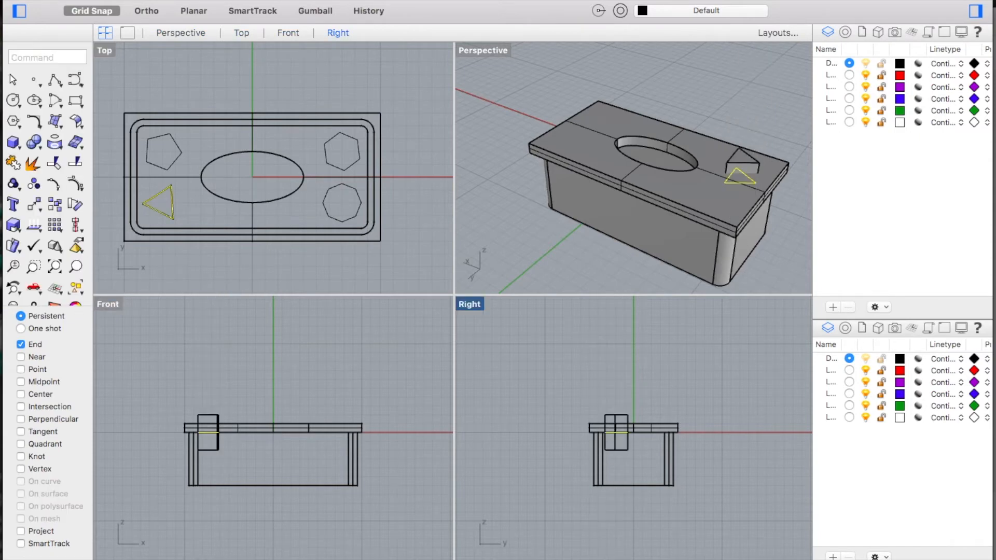
Extrude the pentagon straight by 2.5 to both sides as a solid.
{"action": "left_click", "coordinate": [176, 159]}
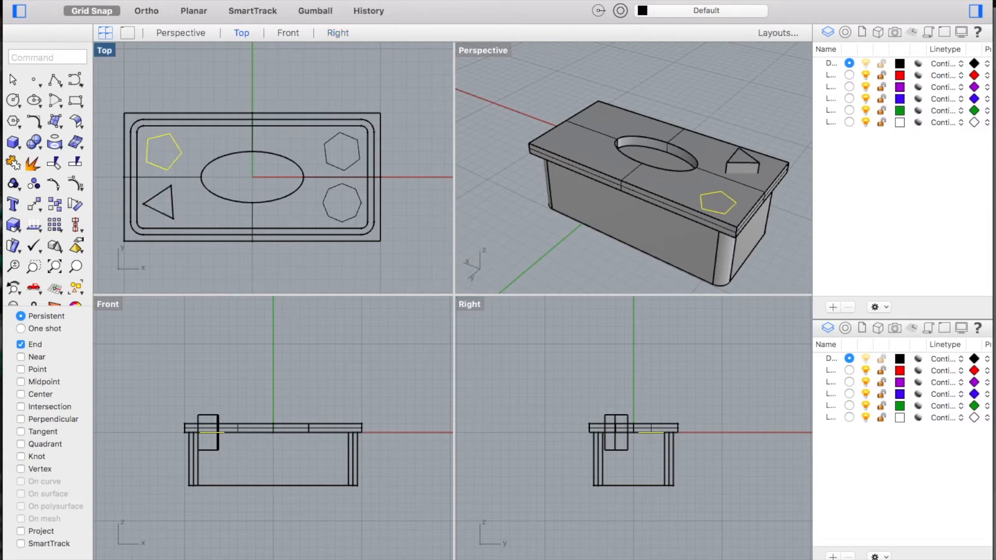
{"action": "left_click", "coordinate": [291, 1]}
{"action": "mouse_move", "coordinate": [395, 203]}
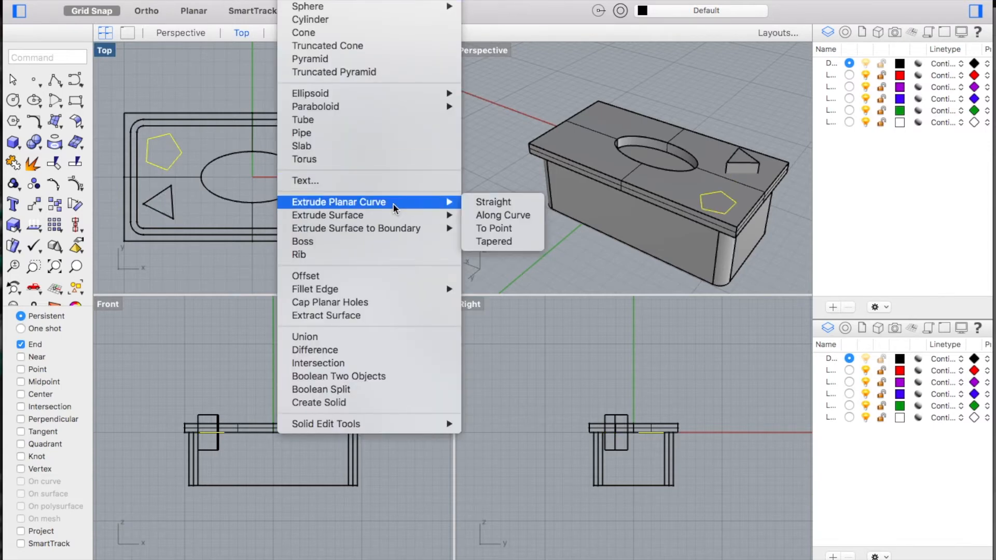
{"action": "left_click", "coordinate": [470, 204]}
{"action": "type", "text": "2.5"}
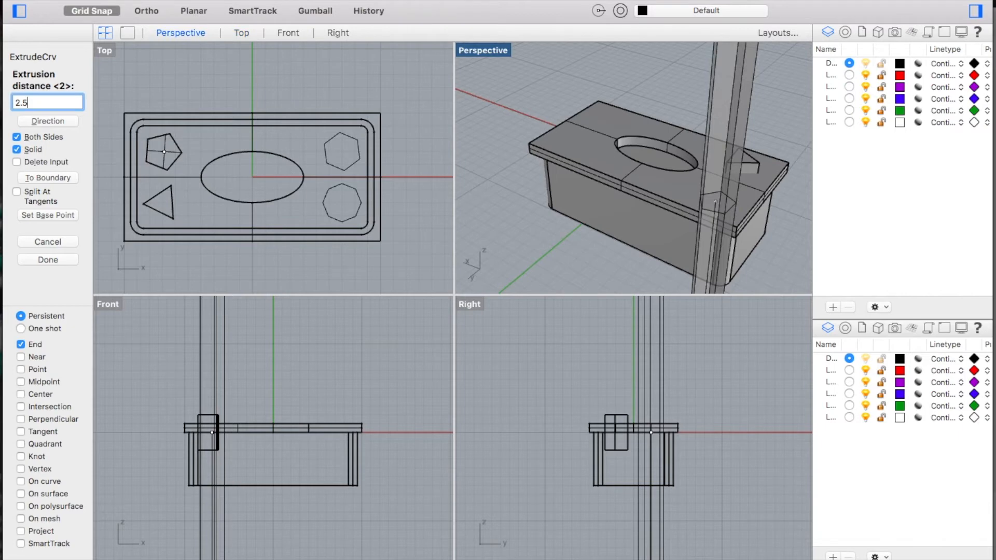
{"action": "key", "text": "Return"}
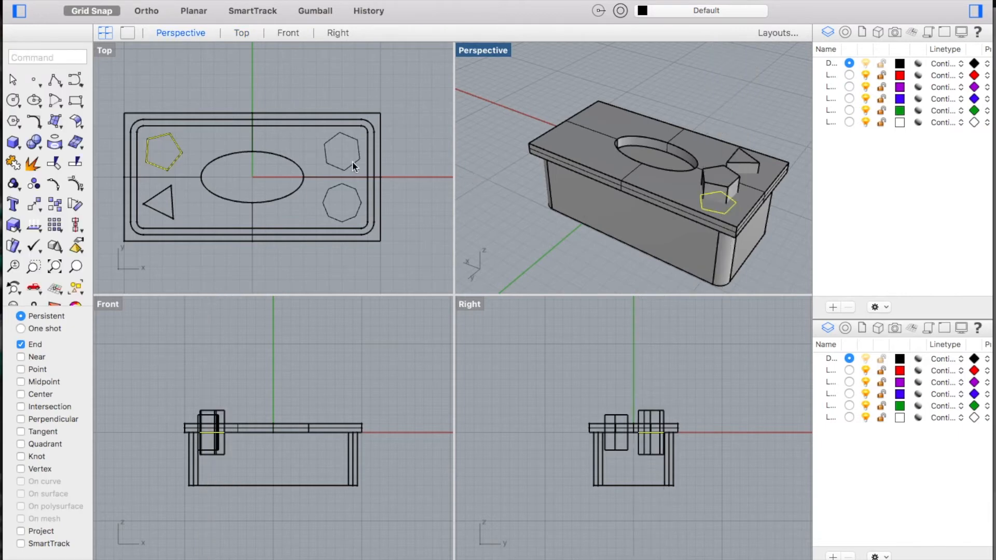
Extrude the hexagon straight by 3 to both sides as a solid.
{"action": "left_click", "coordinate": [352, 160]}
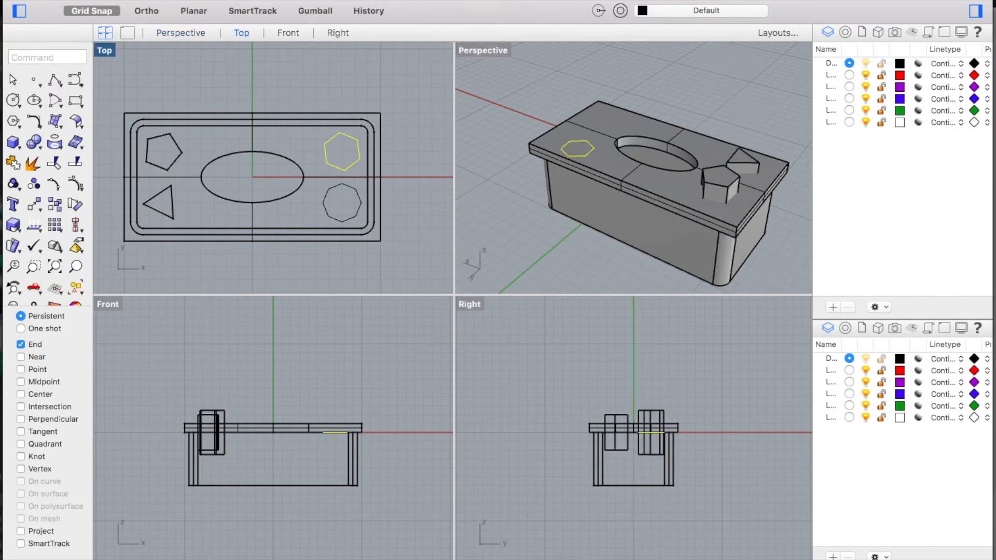
{"action": "left_click", "coordinate": [293, 1]}
{"action": "mouse_move", "coordinate": [375, 202]}
{"action": "left_click", "coordinate": [501, 202]}
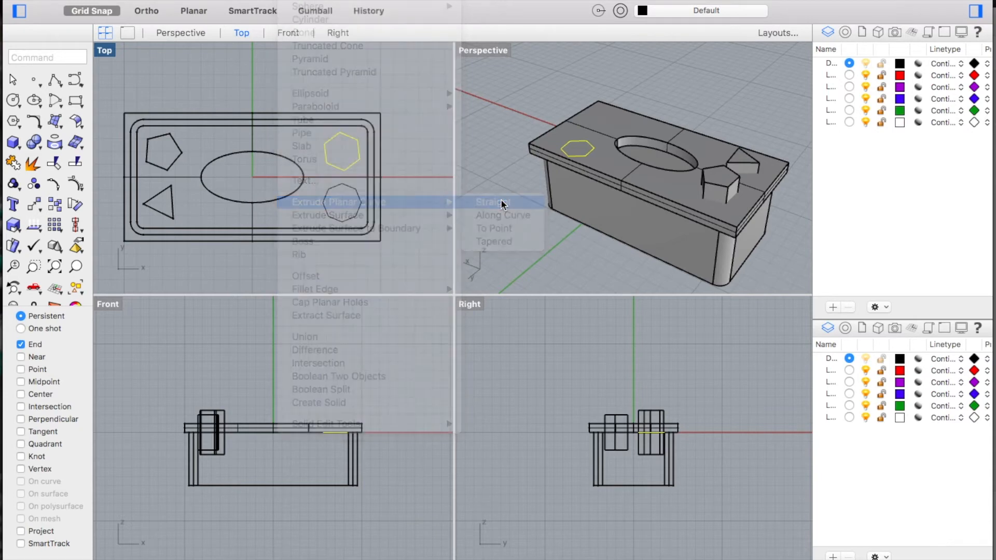
{"action": "key", "text": "Return"}
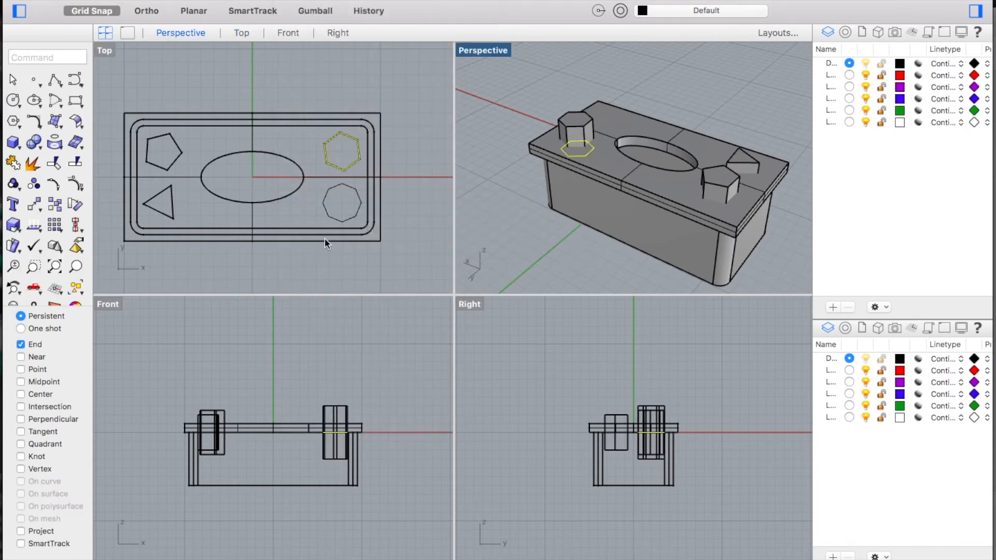
Extrude the octagon straight by 3.5 to both sides as a solid.
{"action": "left_click", "coordinate": [354, 212]}
{"action": "left_click", "coordinate": [297, 2]}
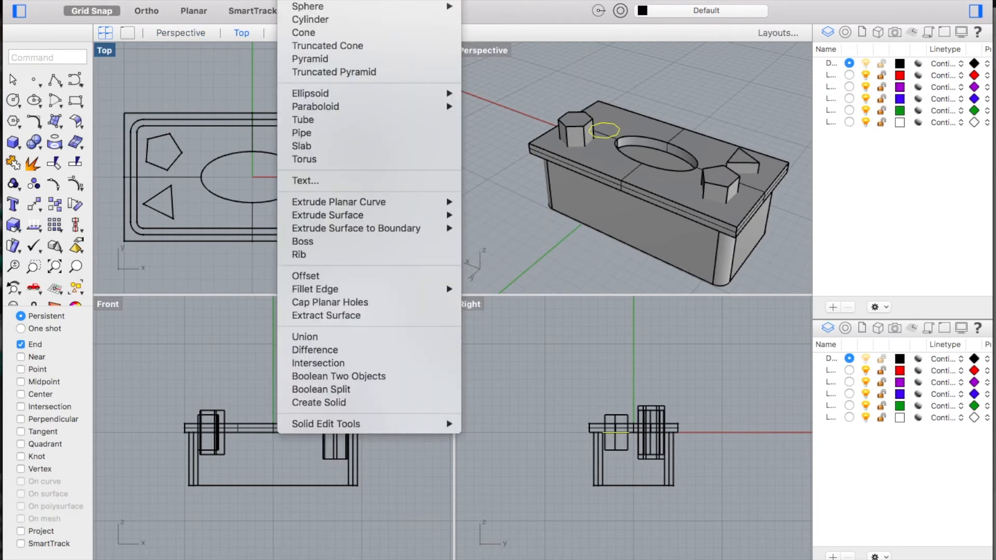
{"action": "mouse_move", "coordinate": [449, 202]}
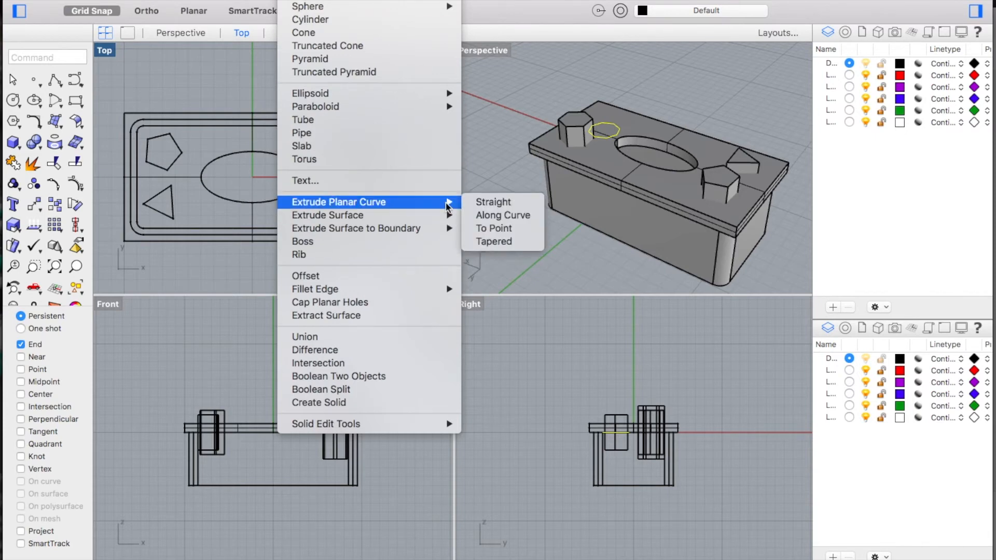
{"action": "left_click", "coordinate": [486, 204]}
{"action": "type", "text": "10"}
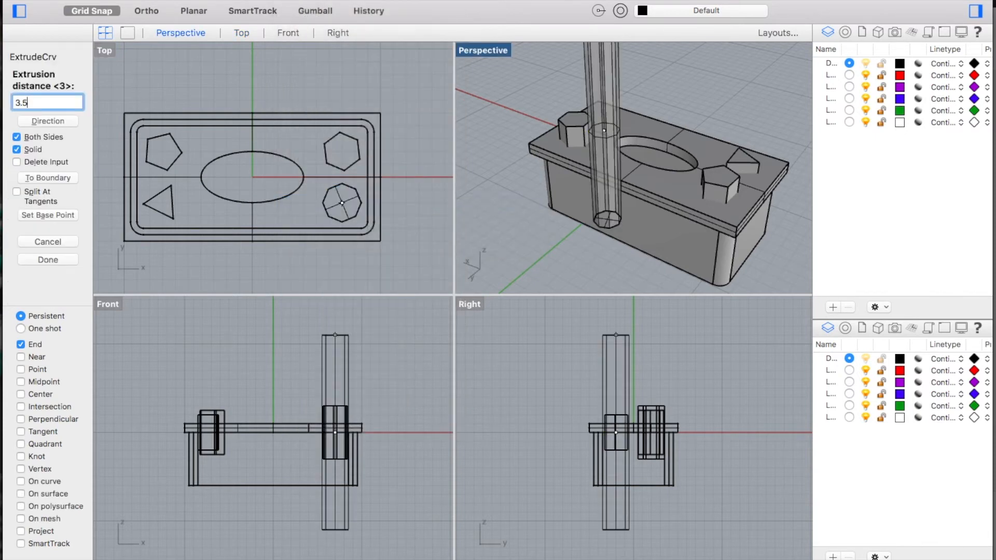
{"action": "key", "text": "Return"}
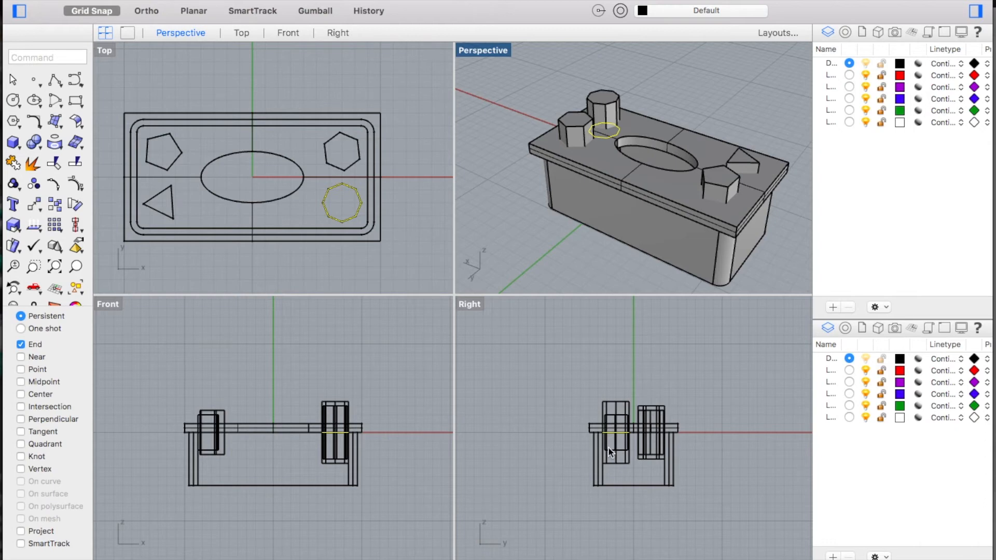
Subtract the hexagonal, octagonal, triangular and pentagonal prisms from the lid with Boolean Difference, without deleting the input.
{"action": "left_click", "coordinate": [528, 123]}
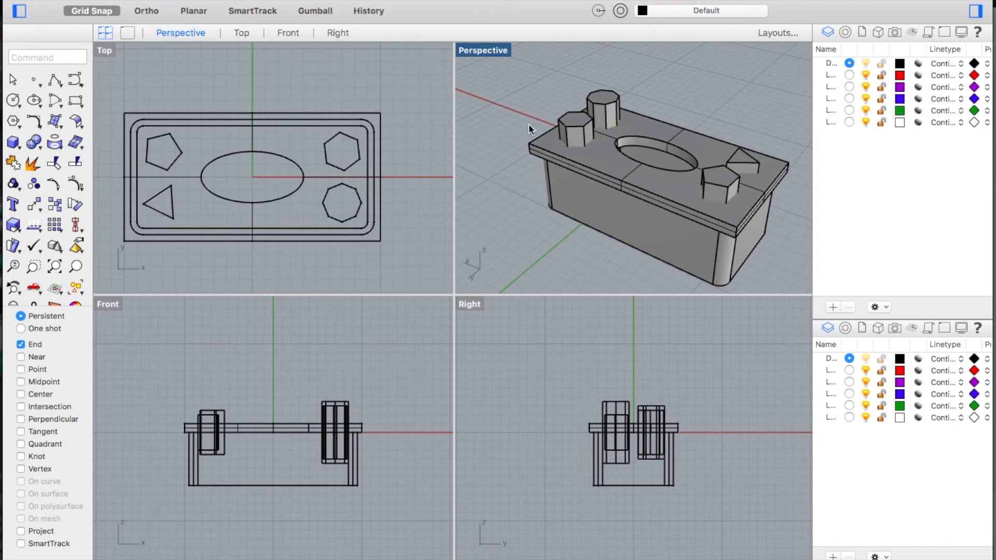
{"action": "right_click_drag", "start_coordinate": [685, 162], "coordinate": [683, 162]}
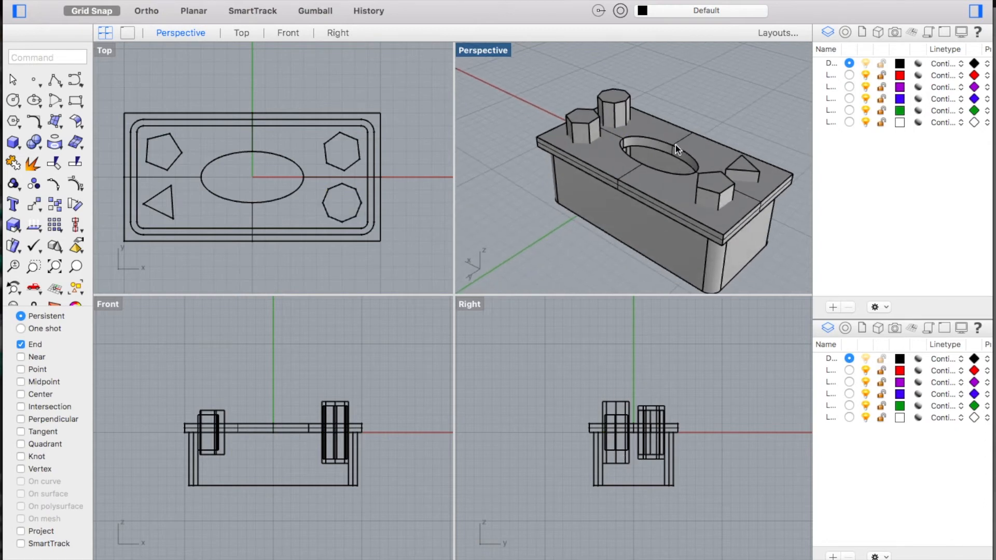
{"action": "left_click", "coordinate": [293, 0]}
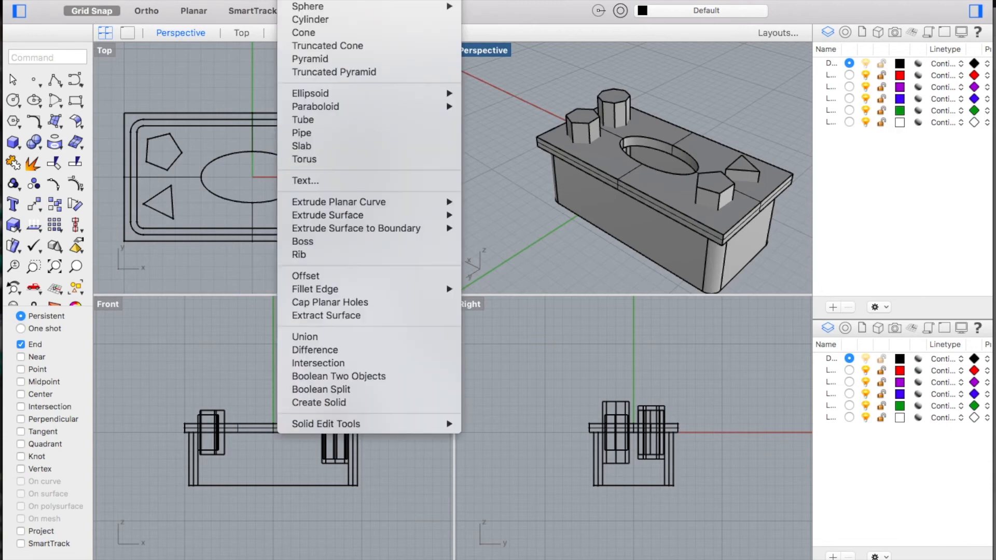
{"action": "left_click", "coordinate": [335, 351]}
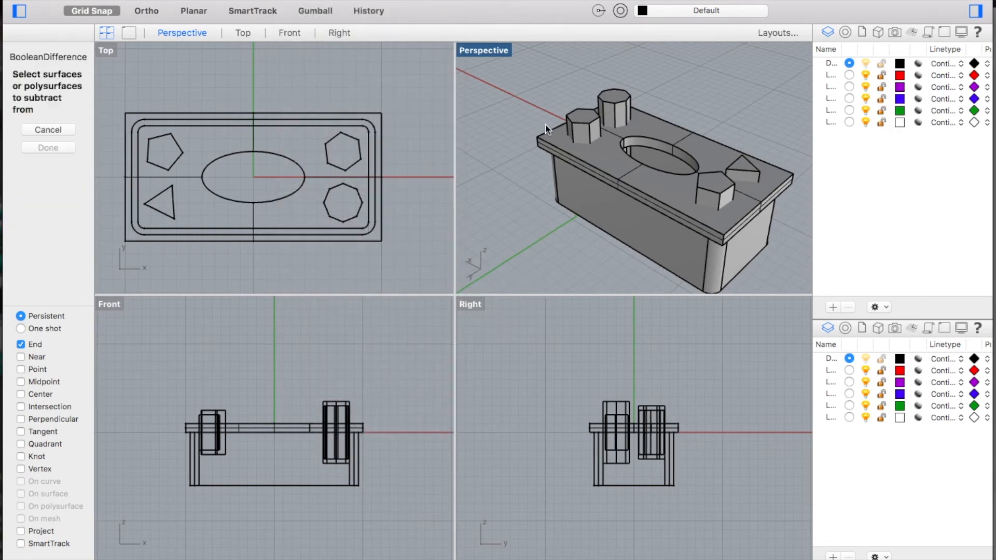
{"action": "left_click", "coordinate": [542, 140]}
{"action": "key", "text": "Return"}
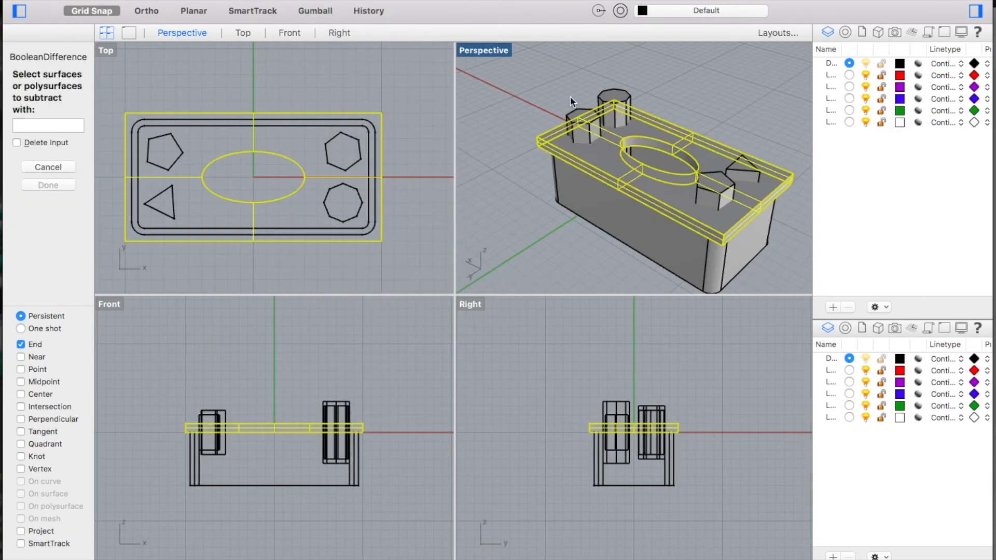
{"action": "left_click", "coordinate": [582, 110]}
{"action": "left_click", "coordinate": [614, 99]}
{"action": "left_click", "coordinate": [752, 176]}
{"action": "left_click", "coordinate": [724, 192]}
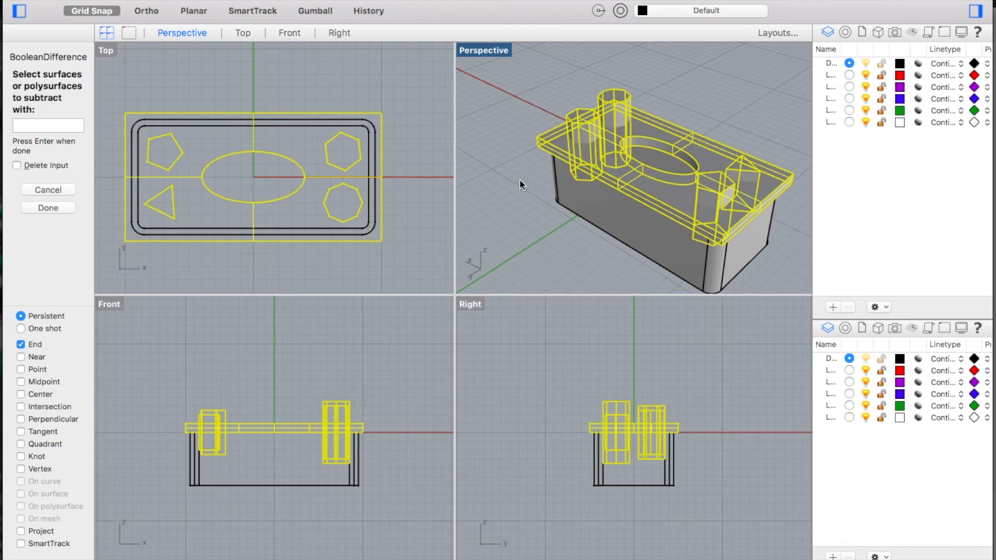
{"action": "key", "text": "Return"}
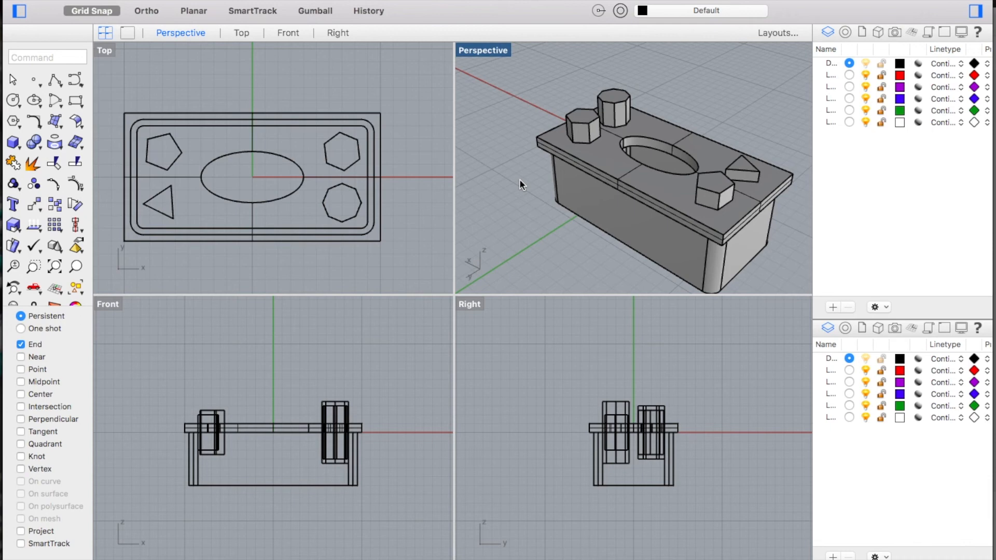
Move all four polygonal prisms straight up clear of the lid, inspect the cut holes and clear the selection.
{"action": "left_click", "coordinate": [742, 176]}
{"action": "left_click", "coordinate": [703, 189], "text": "shift"}
{"action": "left_click", "coordinate": [587, 126], "text": "shift"}
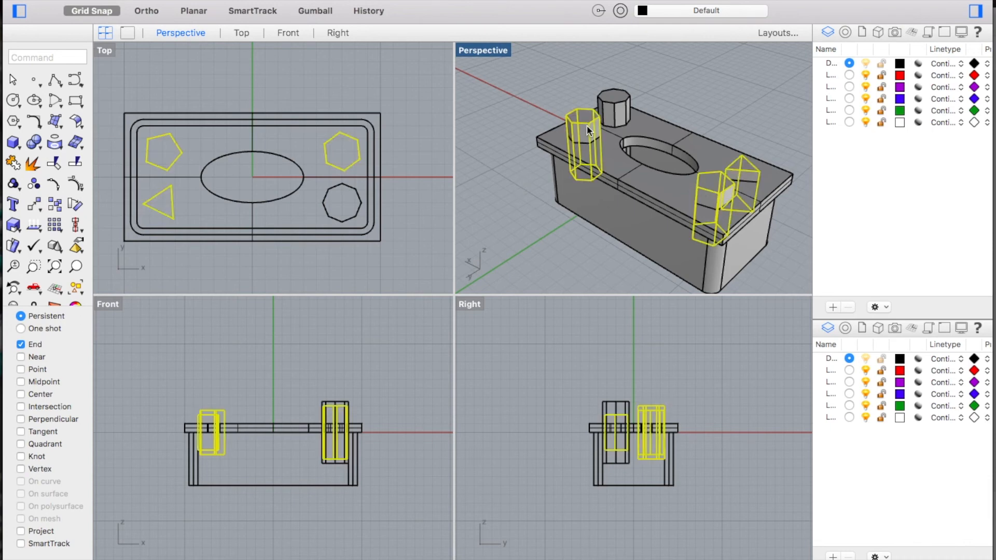
{"action": "left_click", "coordinate": [612, 102], "text": "shift"}
{"action": "left_click_drag", "start_coordinate": [615, 420], "coordinate": [611, 358]}
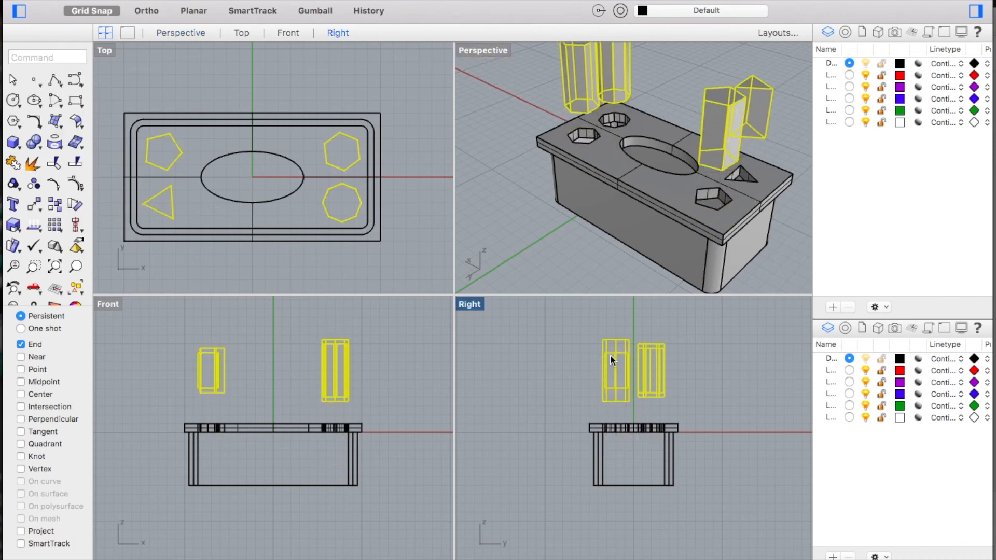
{"action": "scroll", "coordinate": [607, 183], "scroll_direction": "right", "scroll_amount": 10}
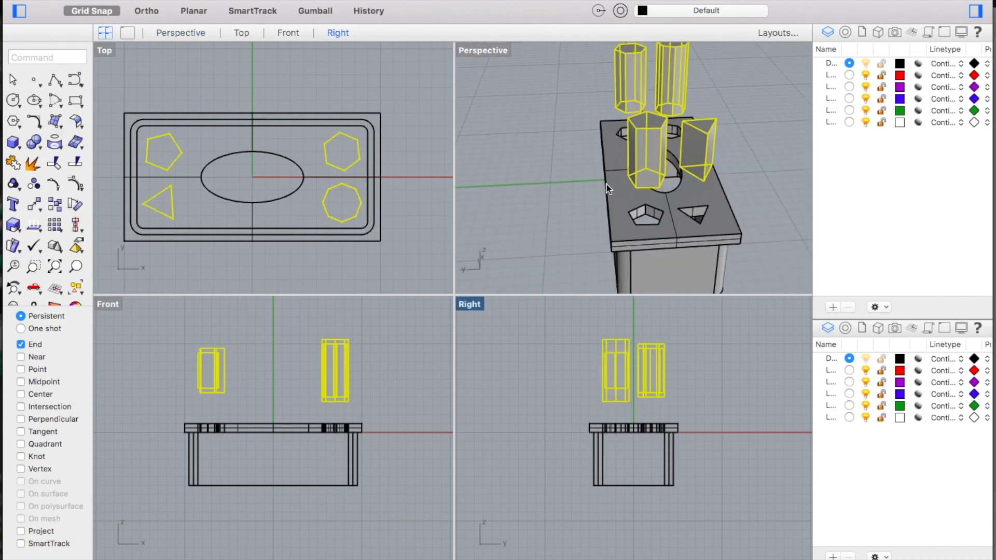
{"action": "scroll", "coordinate": [606, 183], "scroll_direction": "down", "scroll_amount": 3}
{"action": "scroll", "coordinate": [606, 183], "scroll_direction": "left", "scroll_amount": 10}
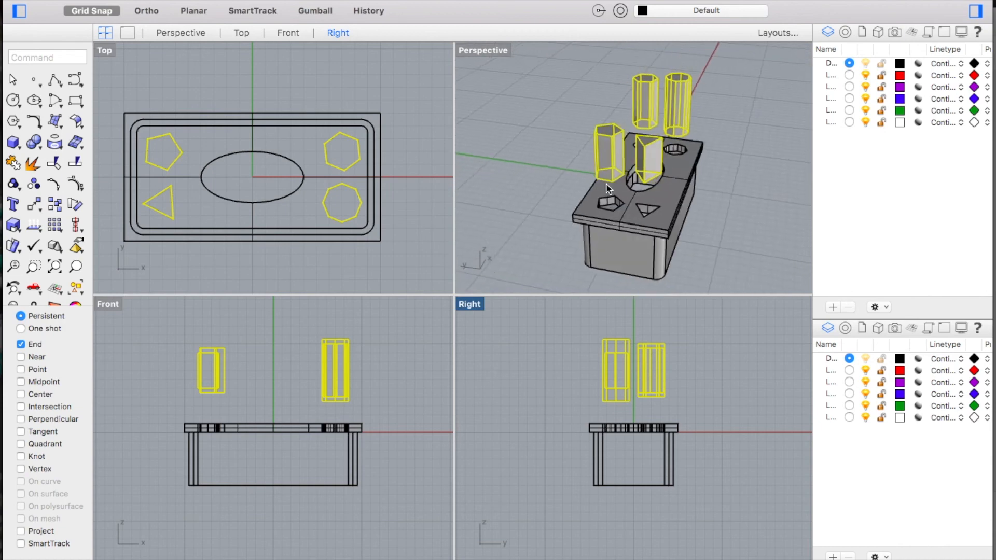
{"action": "left_click", "coordinate": [742, 237]}
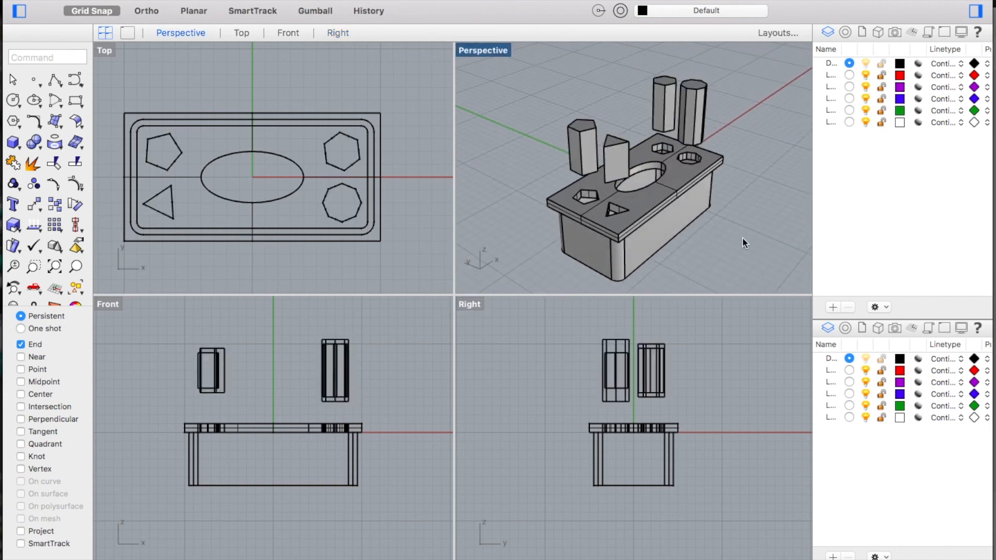
{"action": "key", "text": "super+Tab"}
{"action": "key", "text": "super+Tab"}
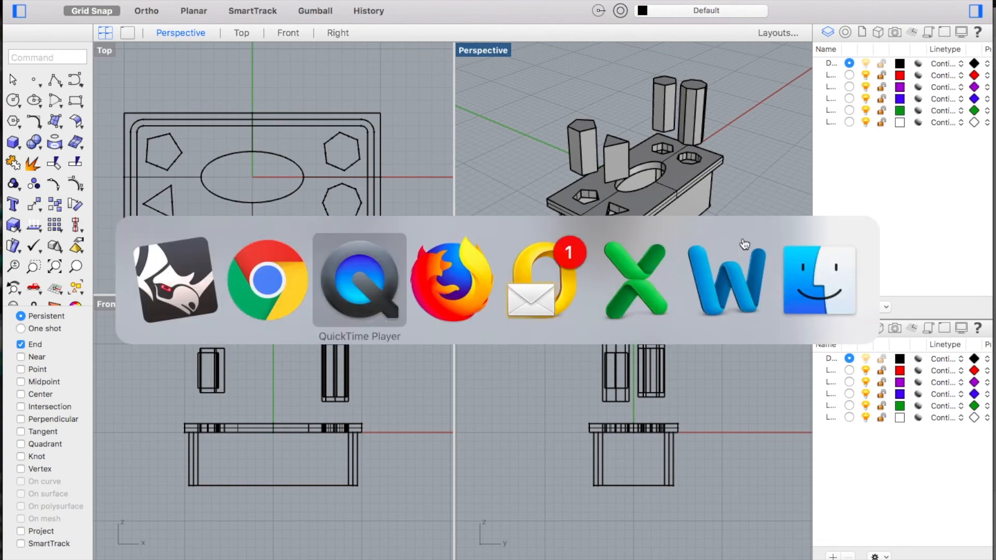